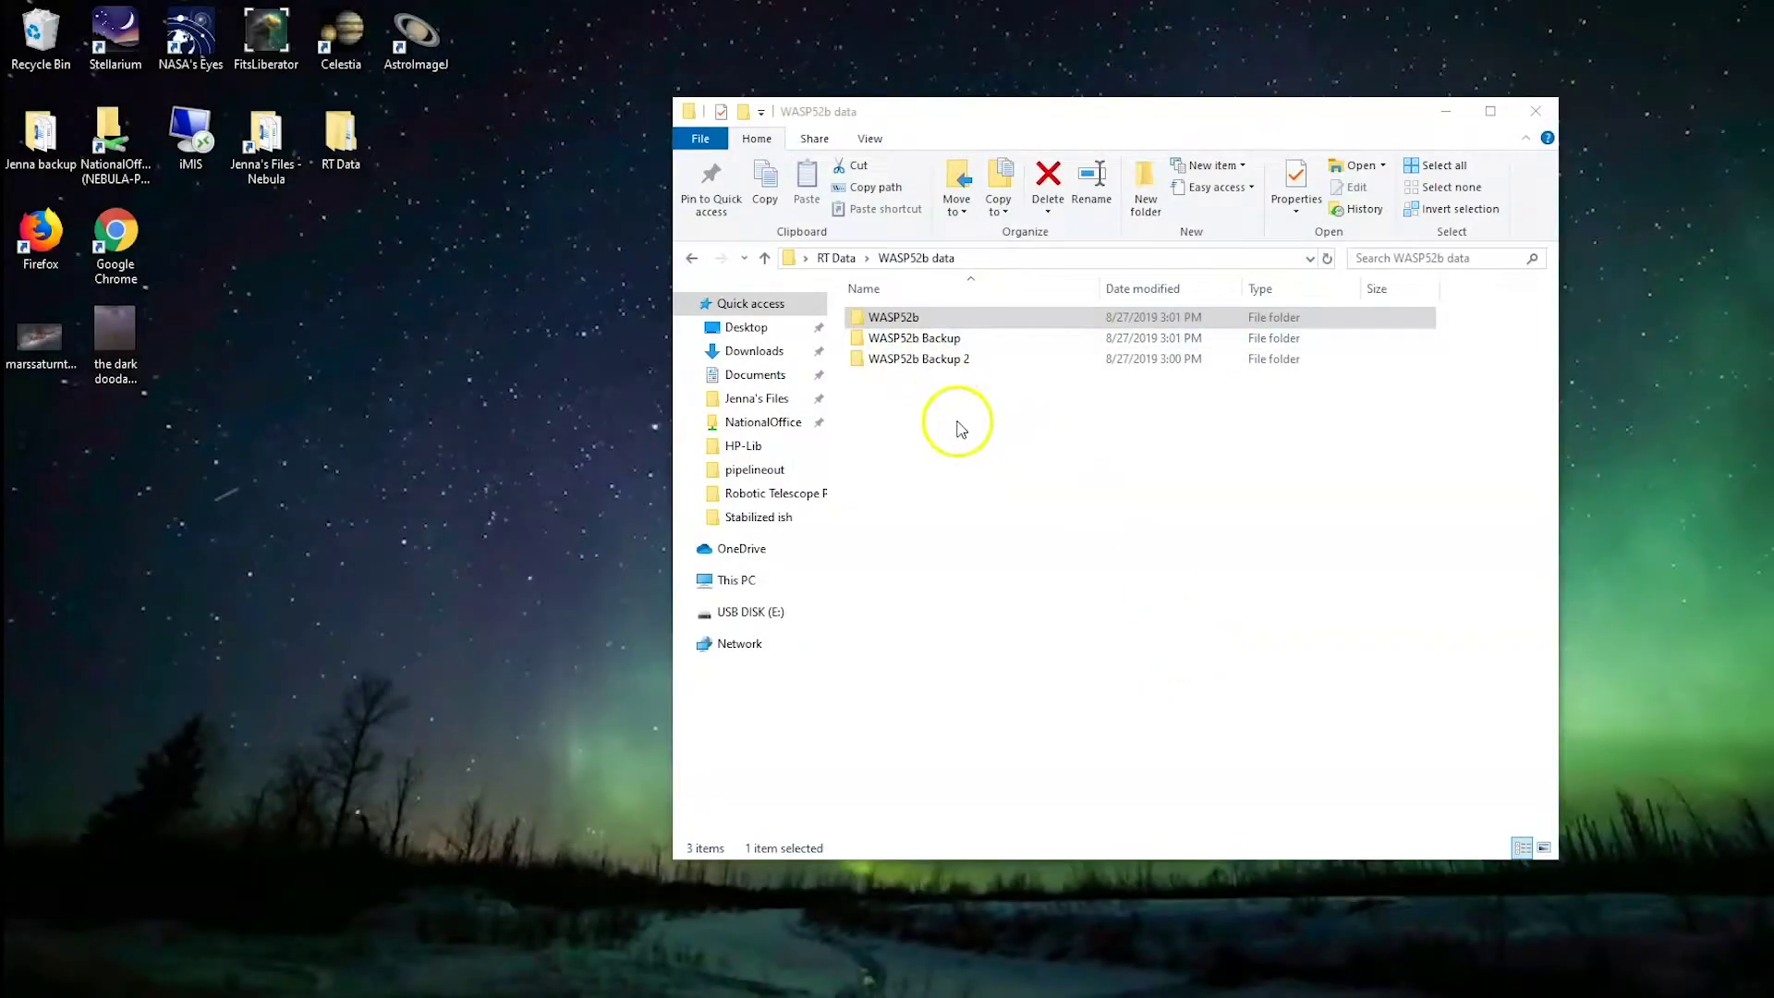
Step: Launch AstroImageJ and move the File Explorer window showing the WASP52b data folder to the left
{"action": "left_click", "coordinate": [415, 37]}
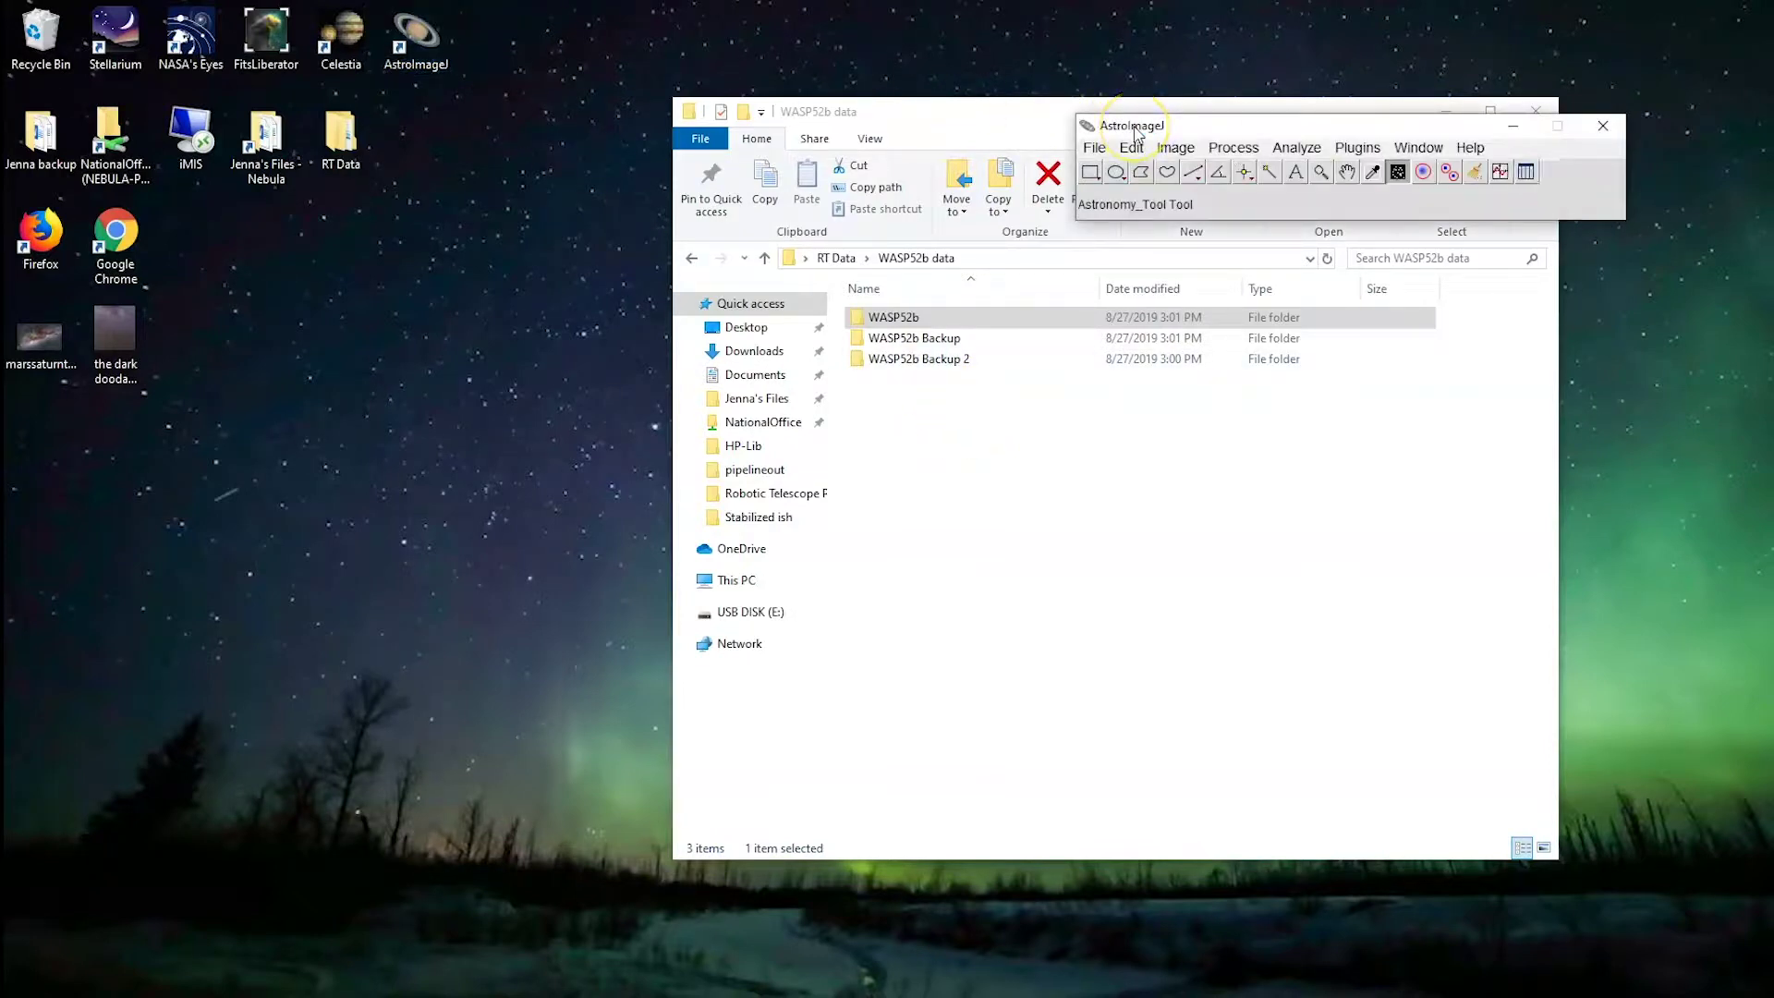
{"action": "left_click_drag", "start_coordinate": [1004, 110], "coordinate": [467, 114]}
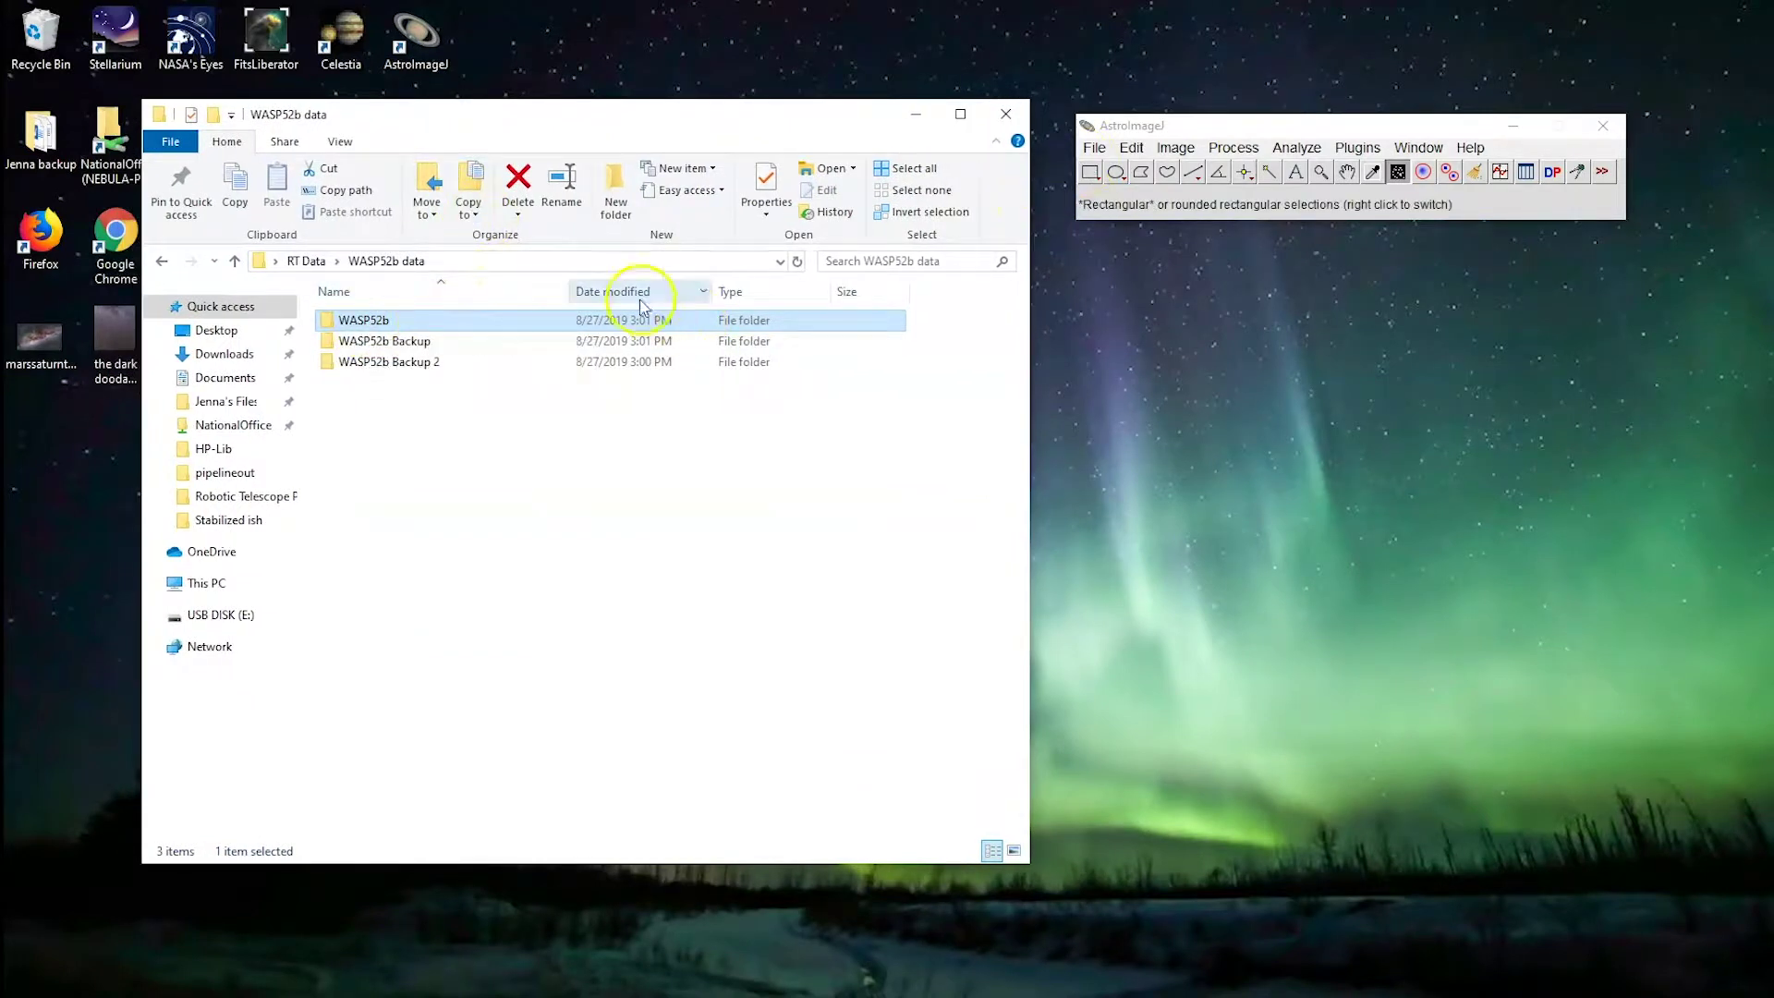
Step: Open WASP52b\raw-data-wasp52 to list its 360 FIT files, then bring AstroImageJ forward
{"action": "double_click", "coordinate": [415, 324]}
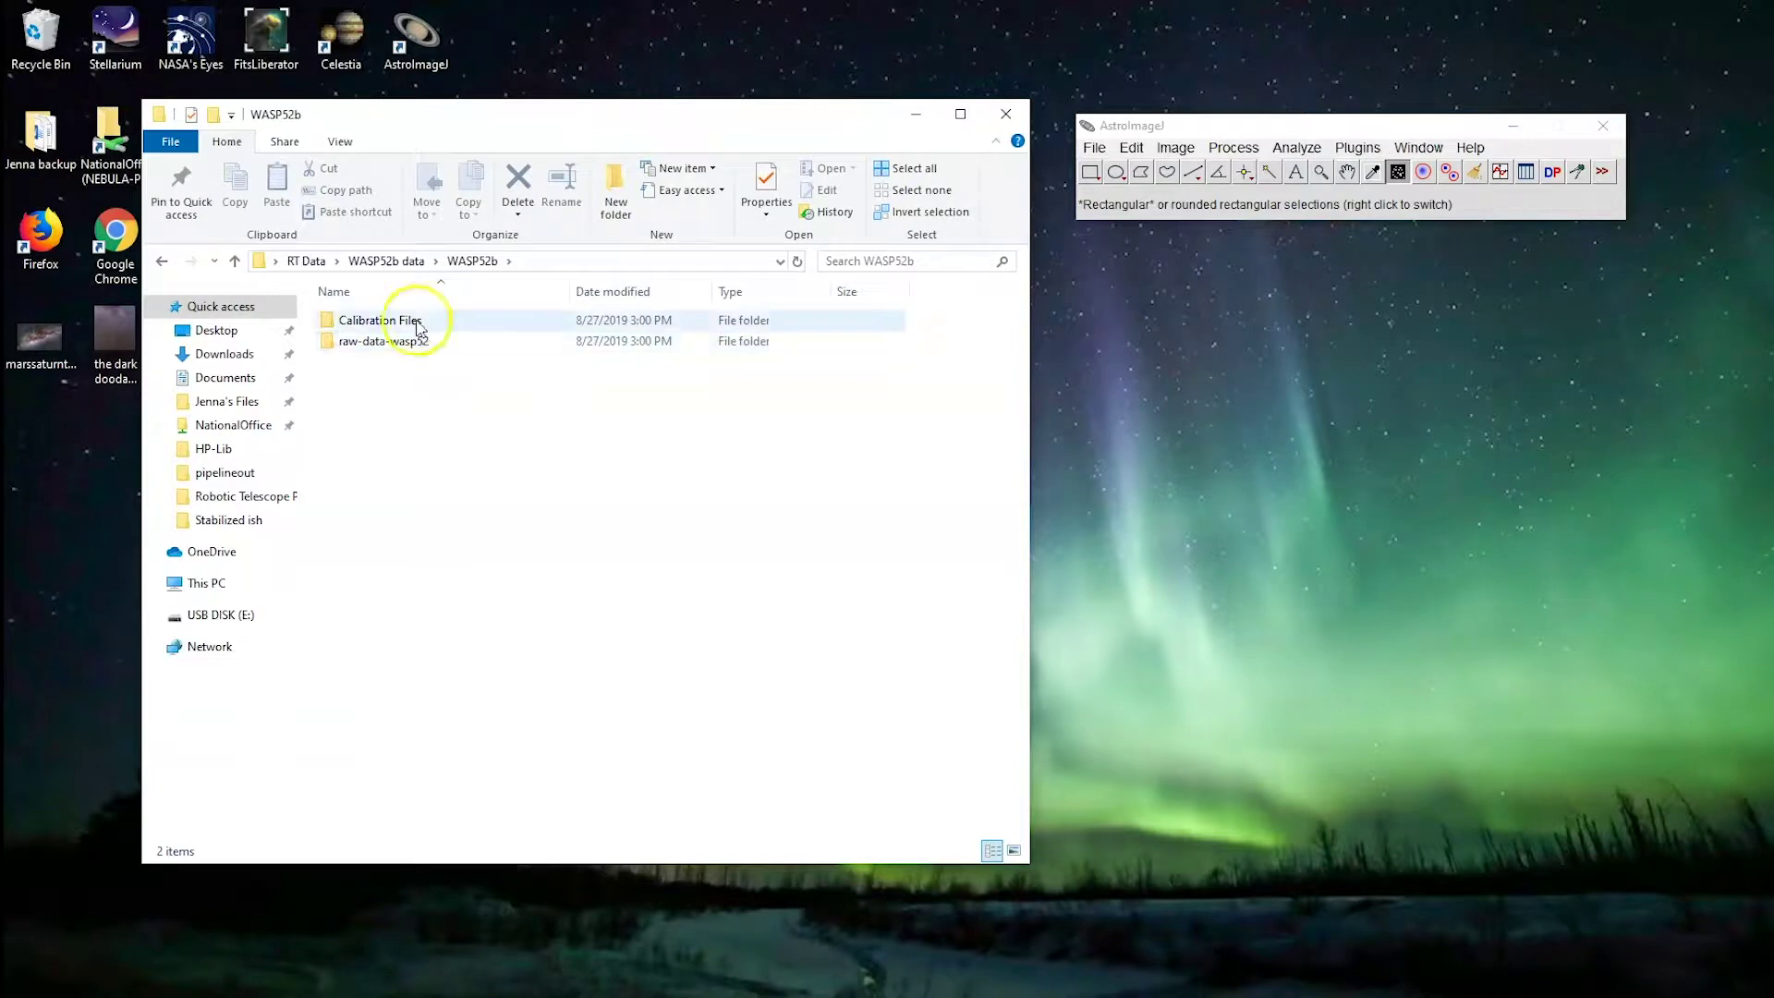
{"action": "double_click", "coordinate": [422, 346]}
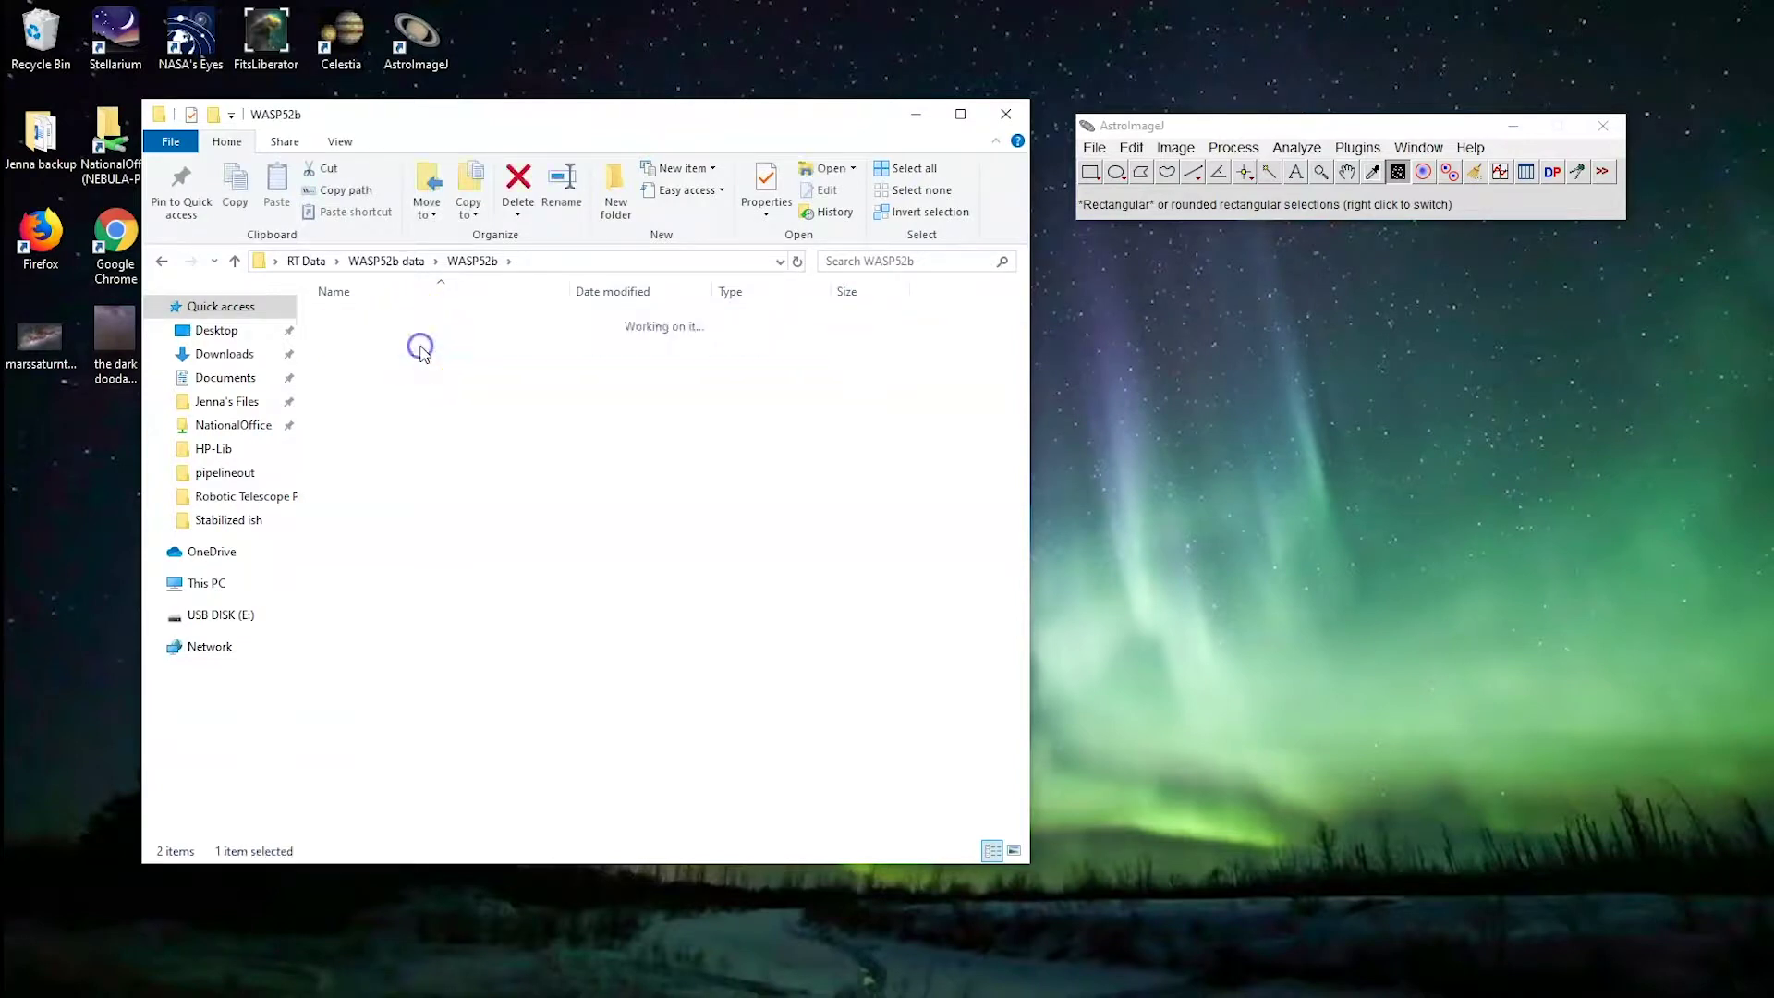
{"action": "scroll", "coordinate": [420, 388], "scroll_direction": "down", "scroll_amount": 8}
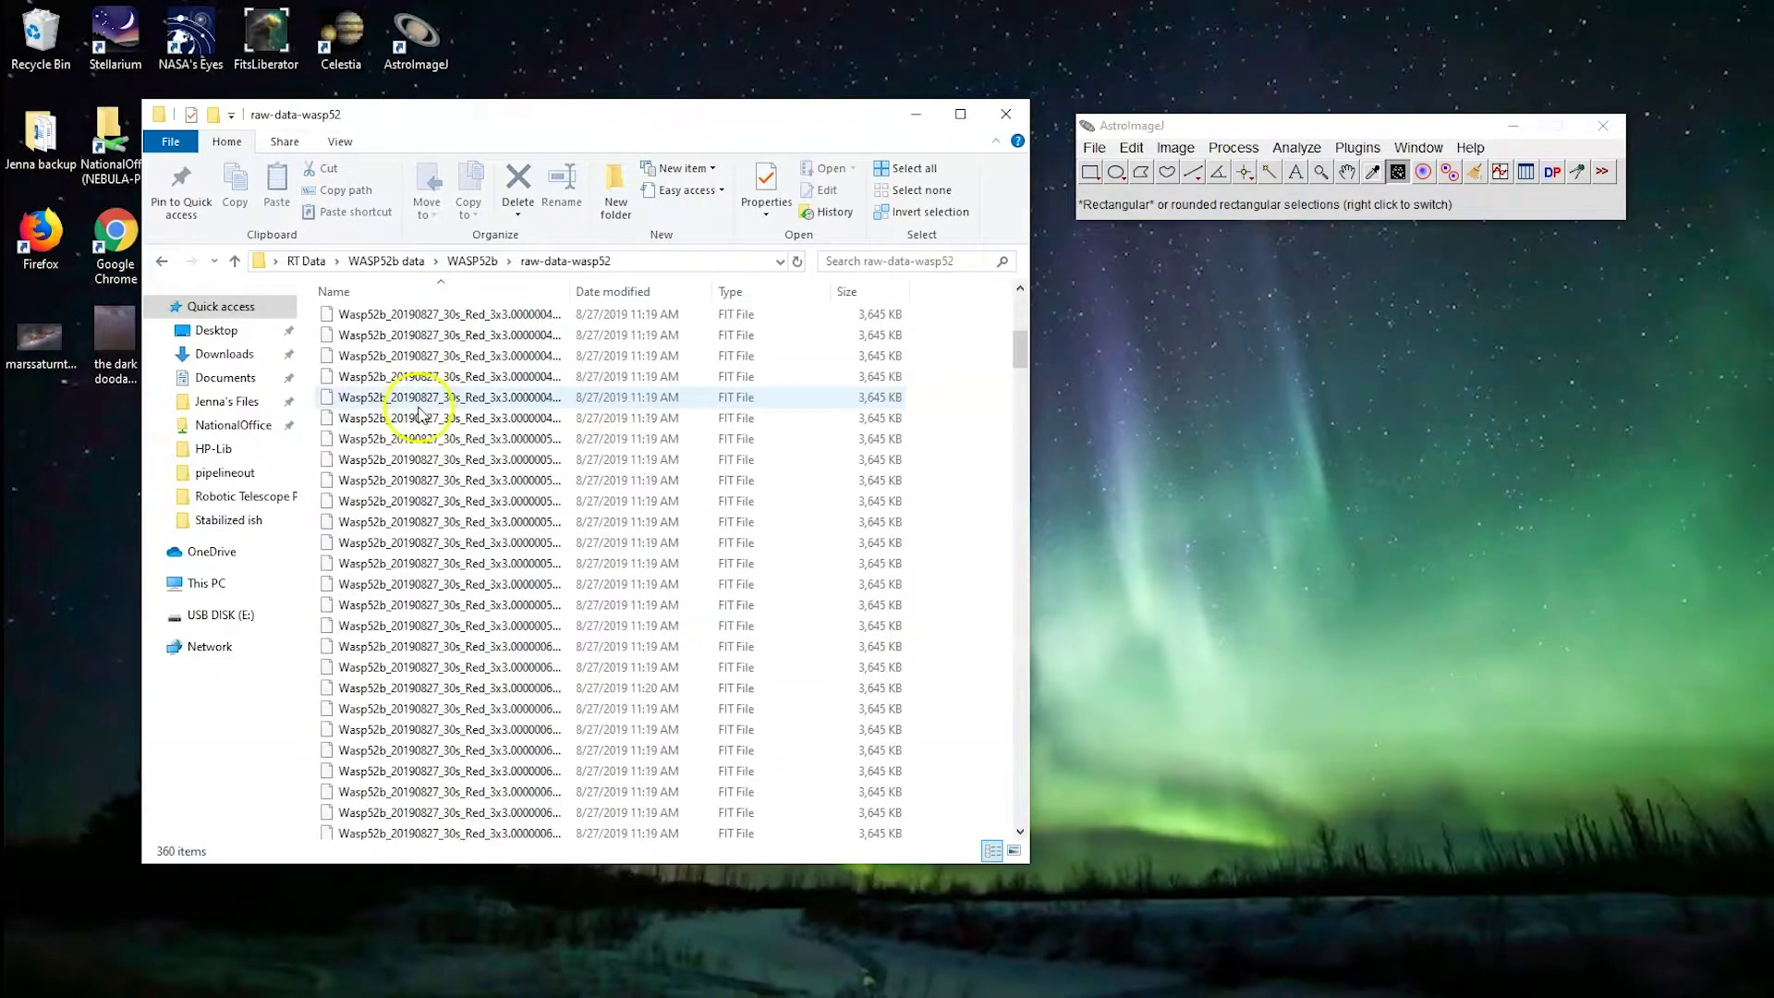
{"action": "scroll", "coordinate": [419, 414], "scroll_direction": "up", "scroll_amount": 8}
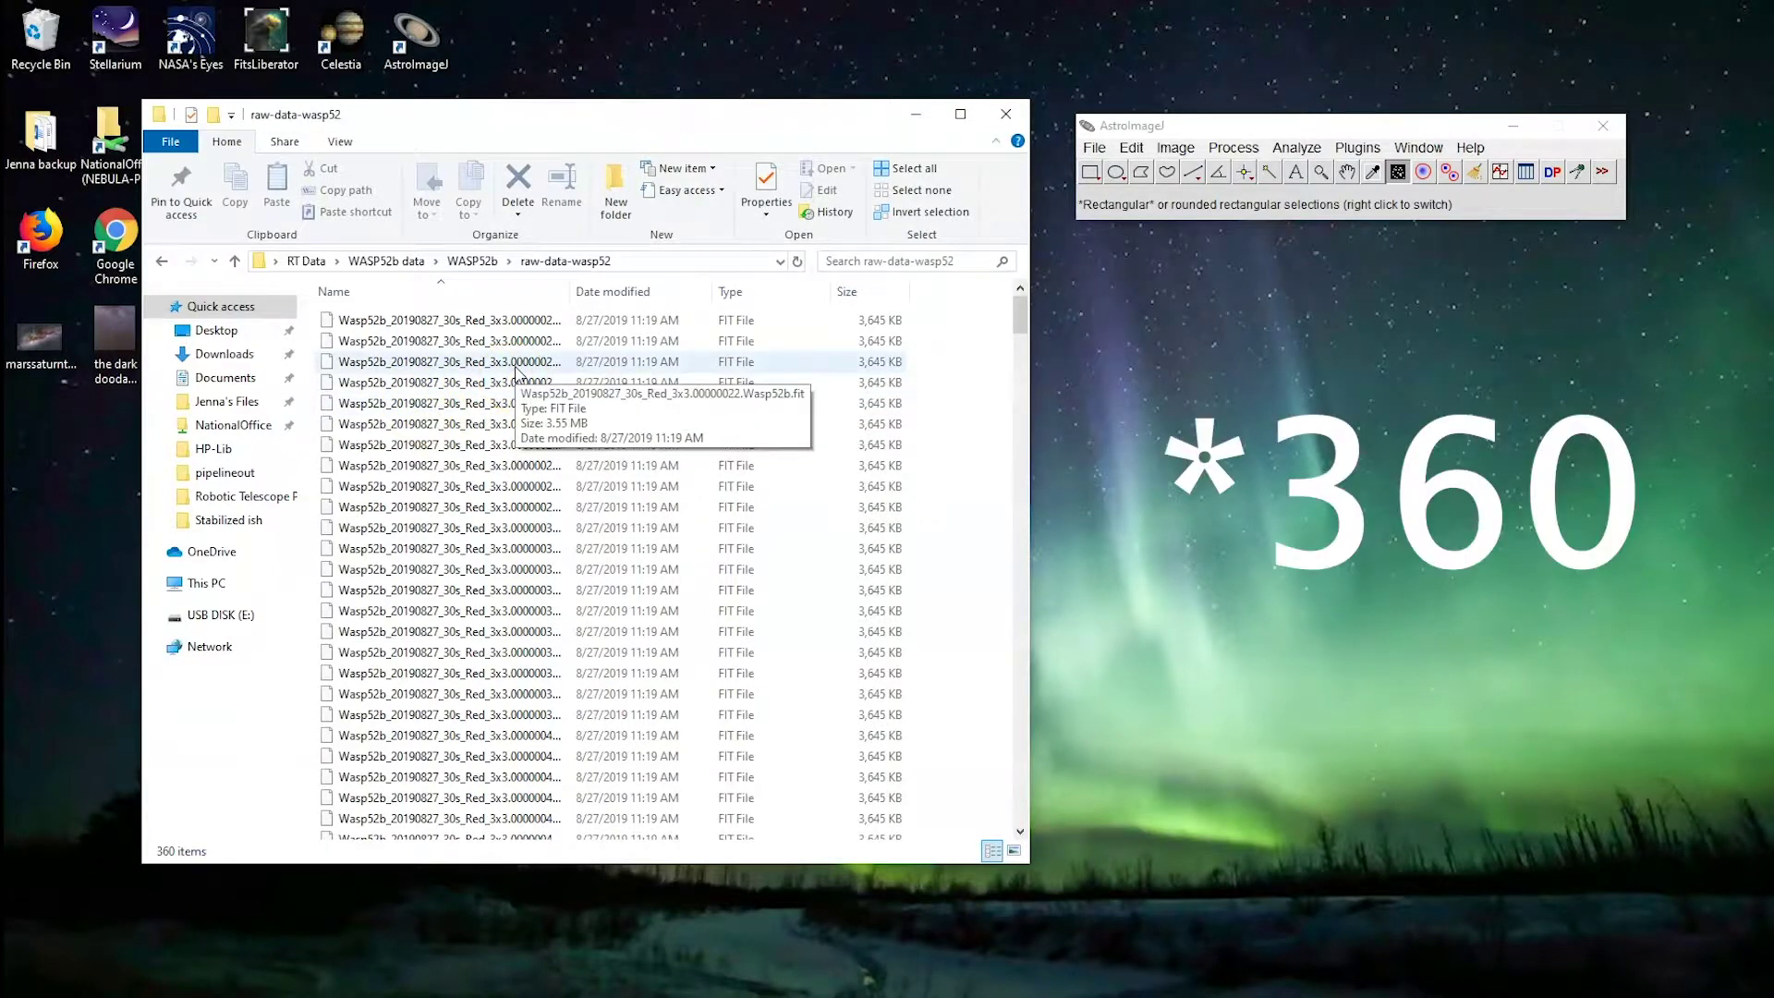
{"action": "left_click", "coordinate": [1267, 146]}
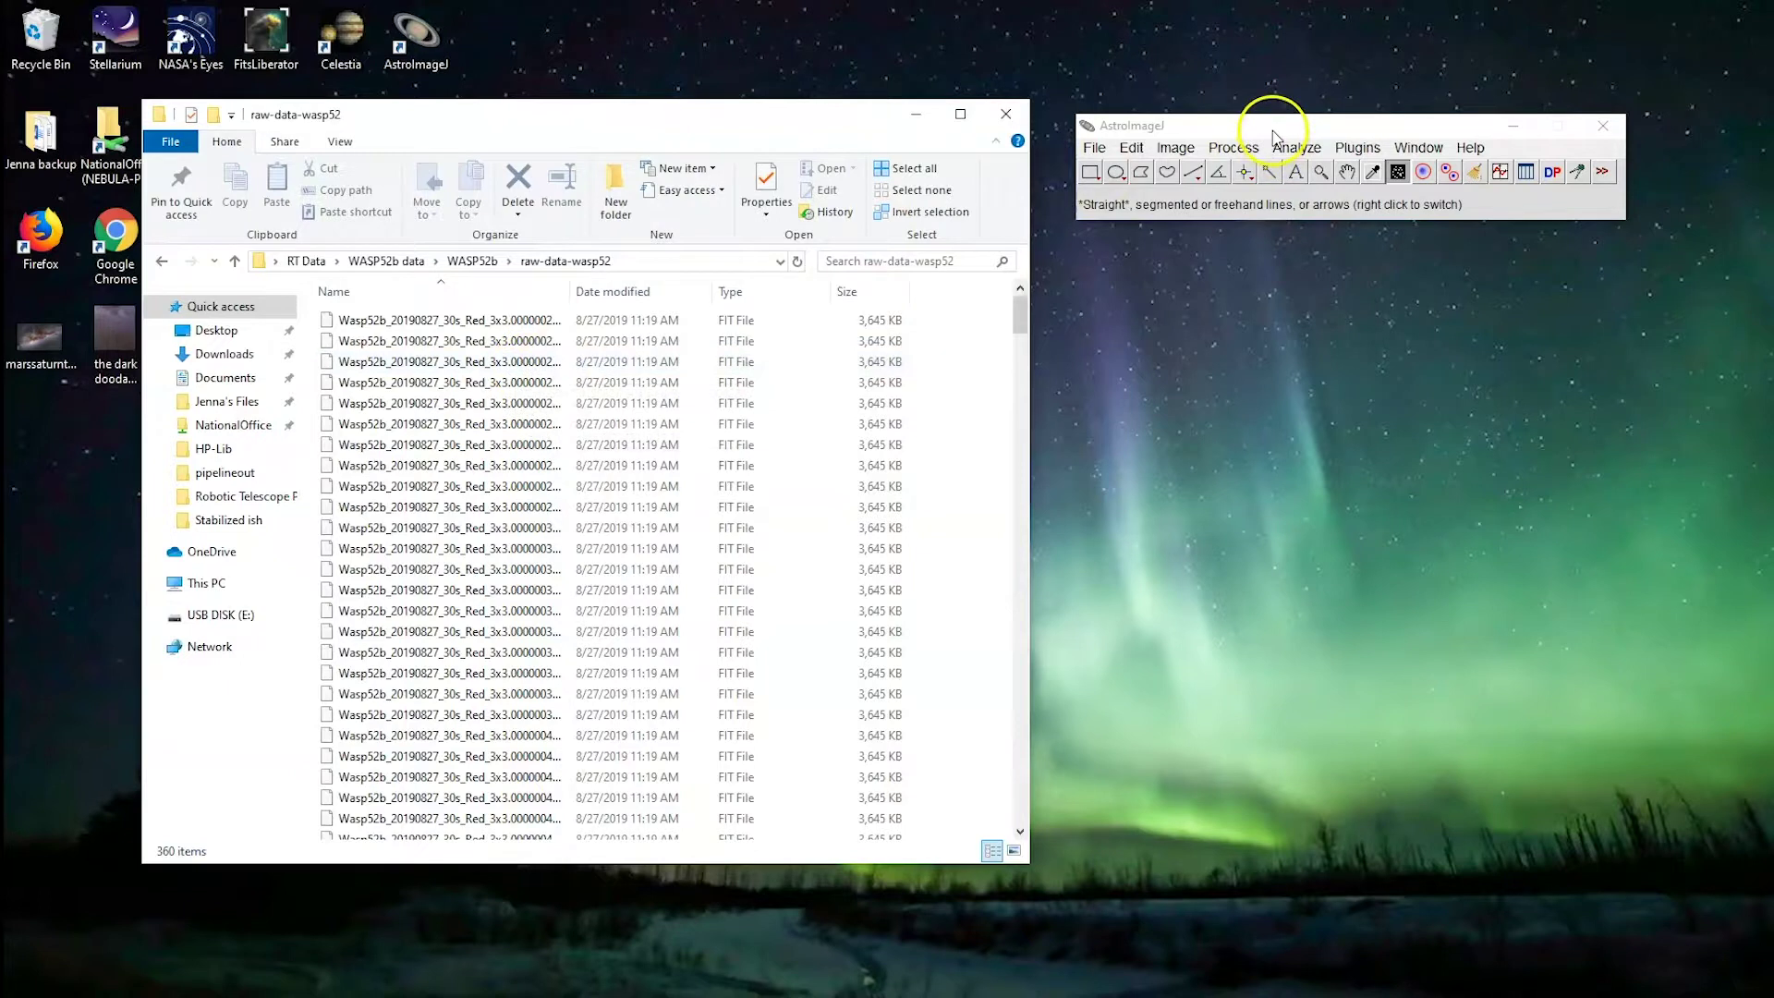
Step: Import raw-data-wasp52 as an image sequence from its first FIT file, accepting all 360 images
{"action": "left_click", "coordinate": [1095, 151]}
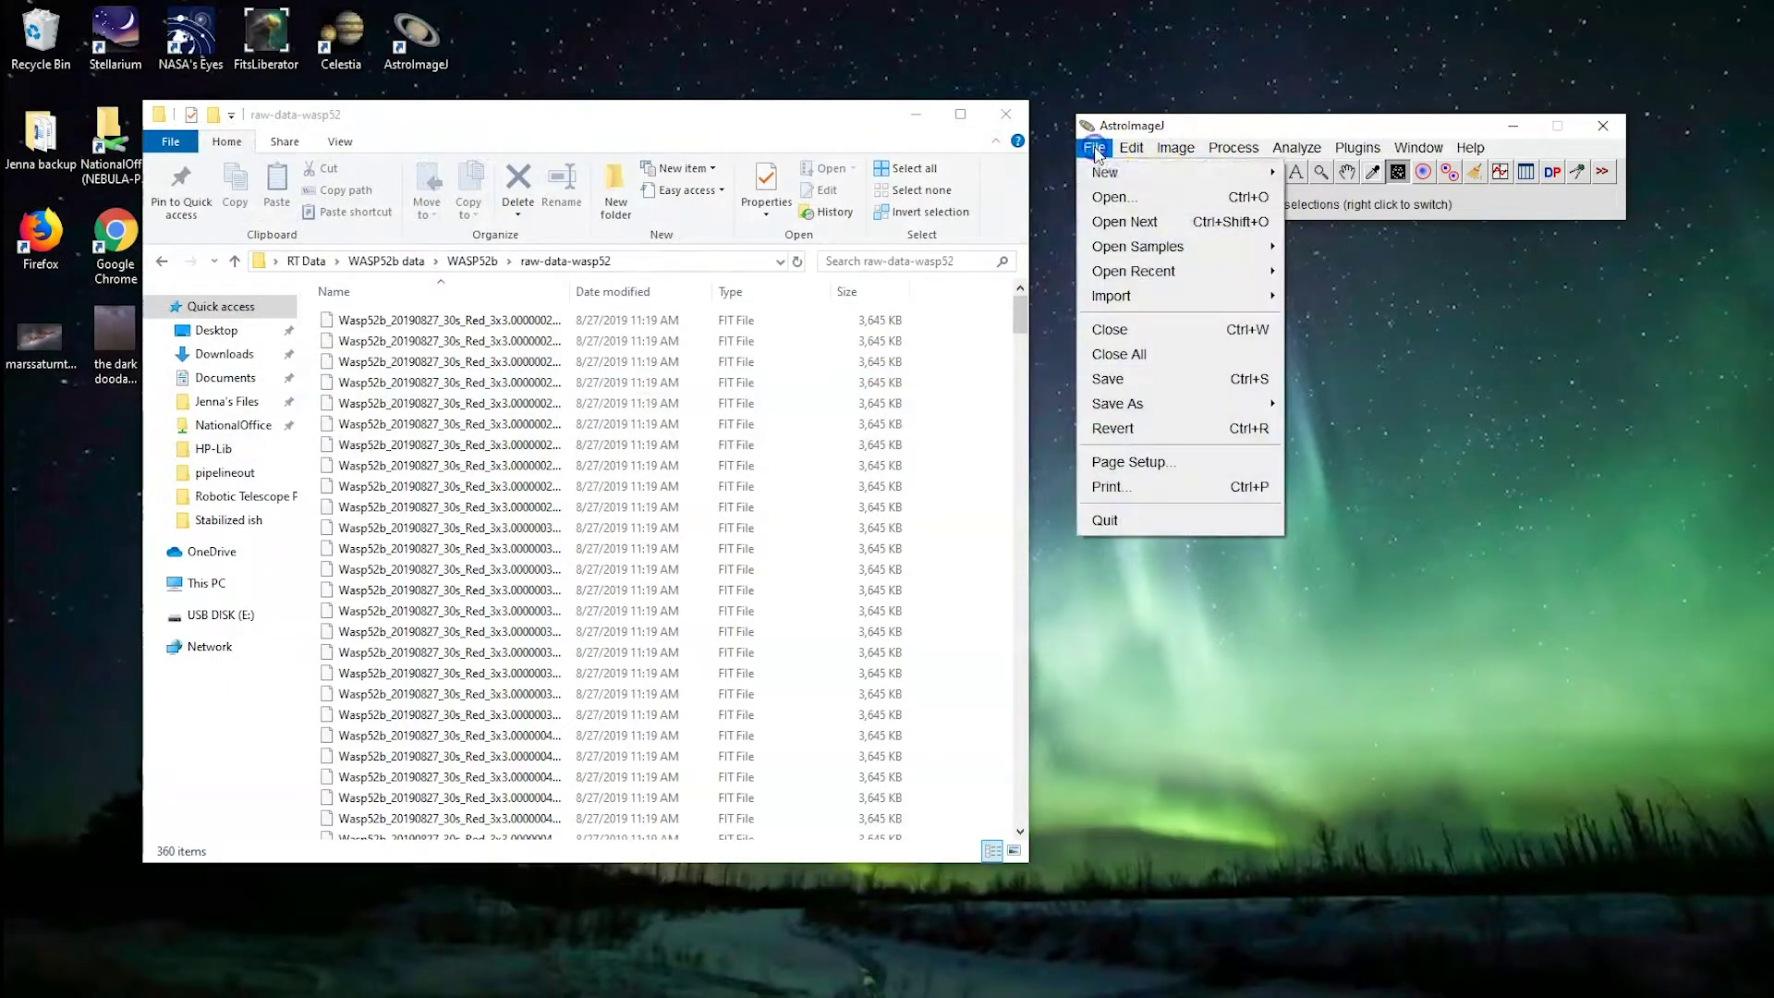
{"action": "mouse_move", "coordinate": [1229, 296]}
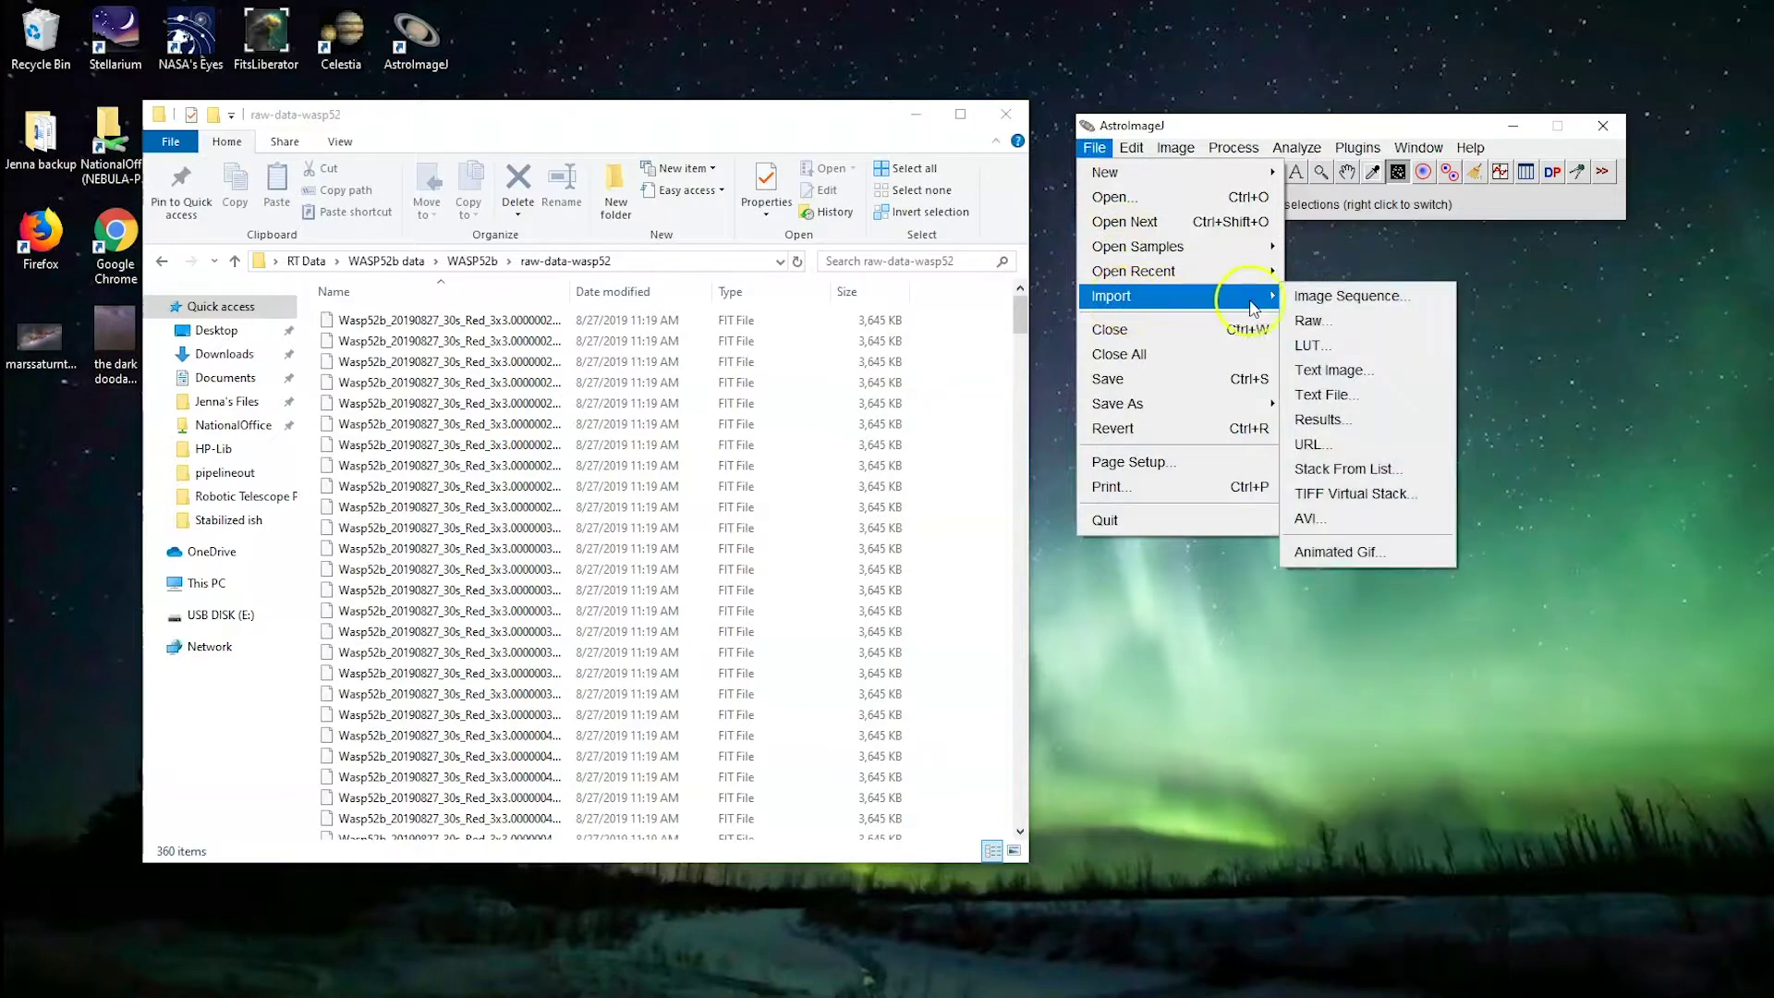
{"action": "left_click", "coordinate": [1349, 300]}
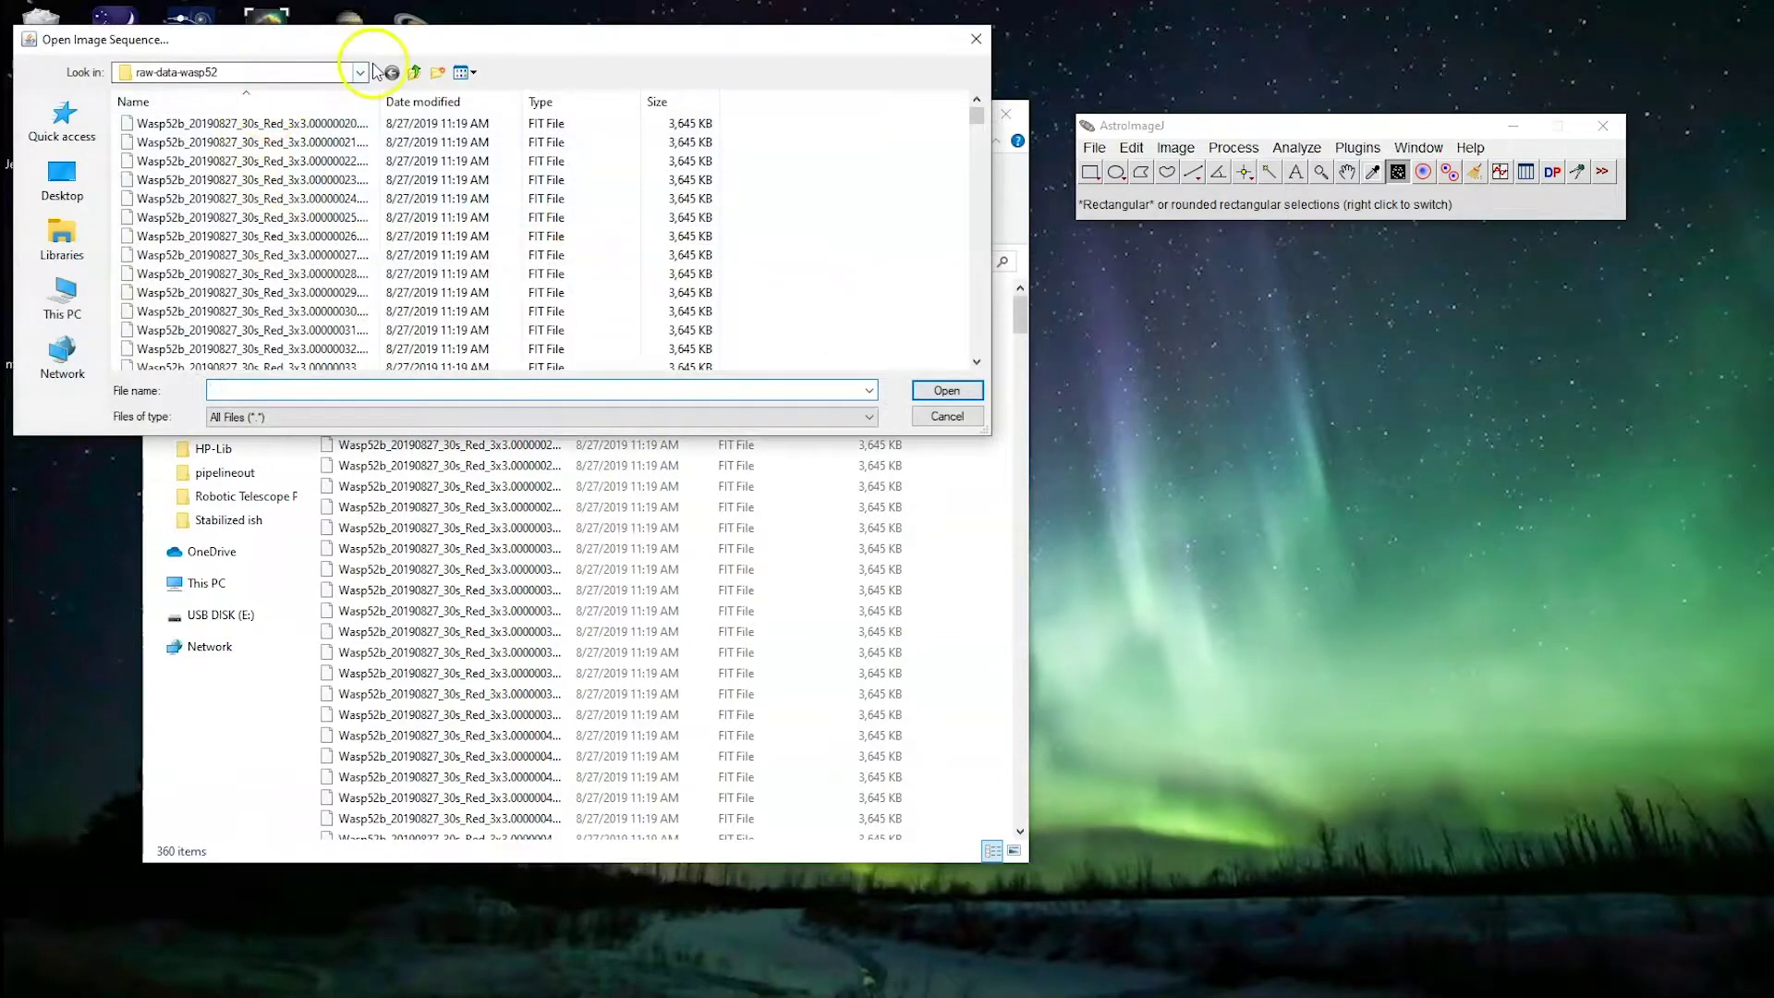
{"action": "left_click", "coordinate": [393, 72]}
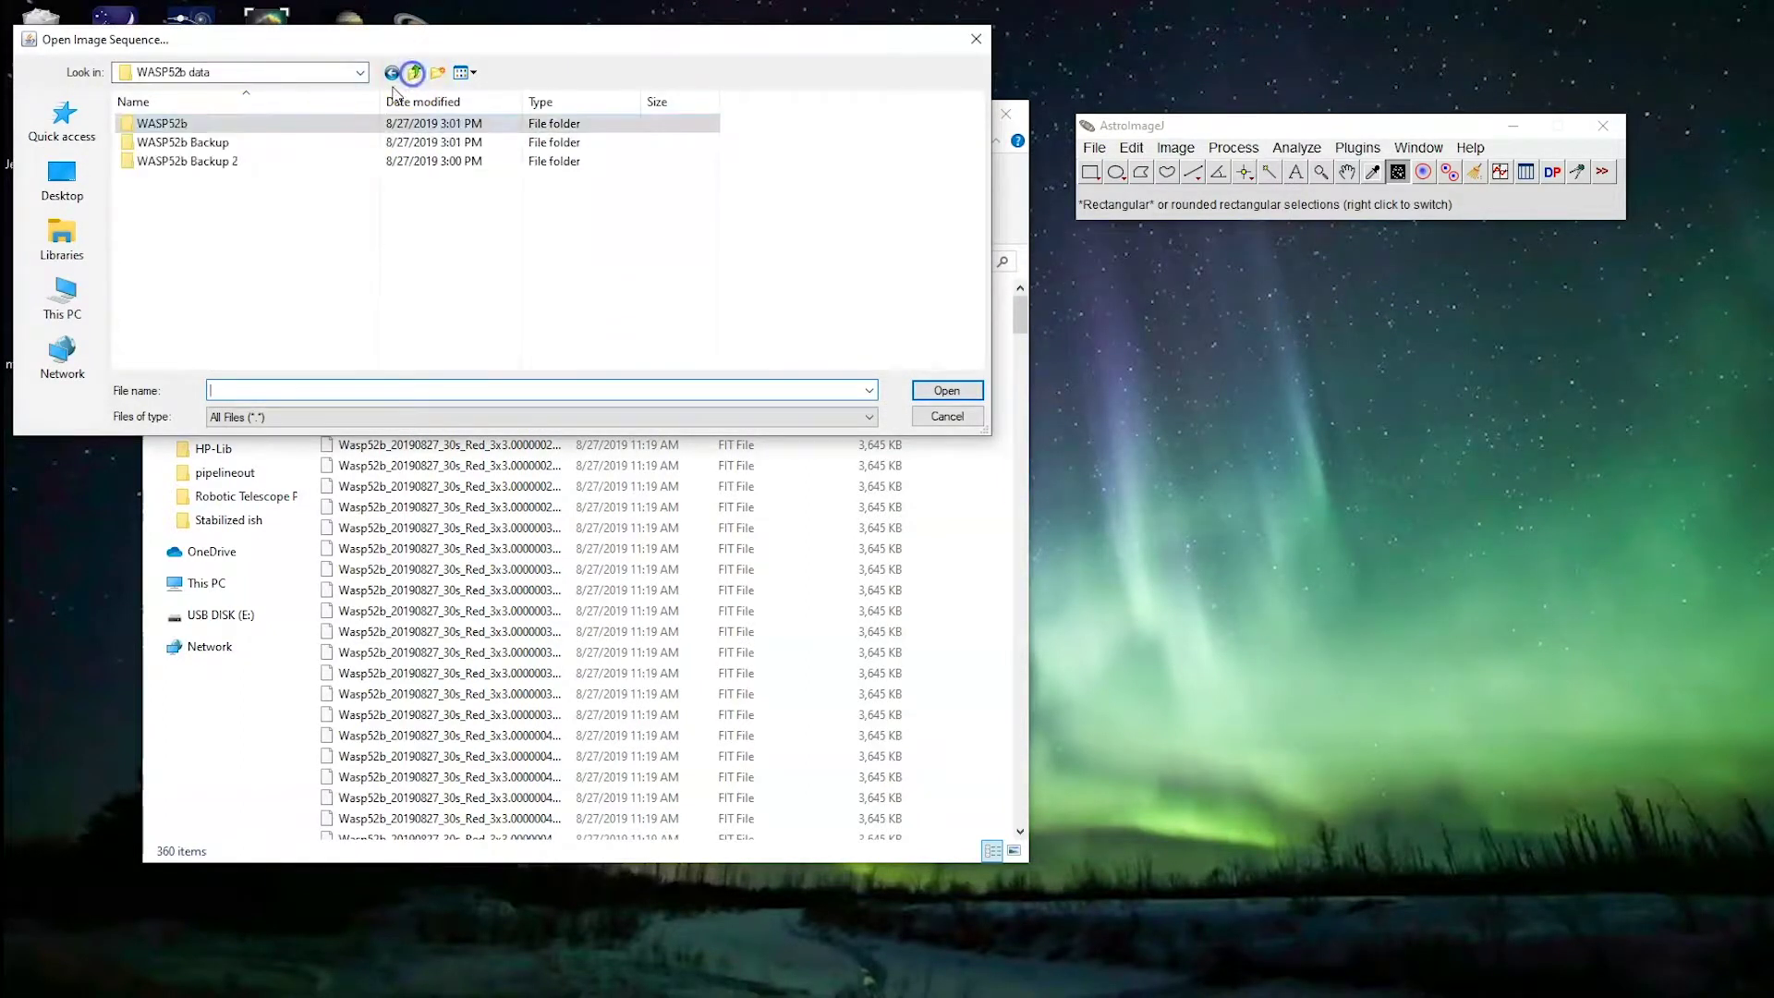
{"action": "double_click", "coordinate": [185, 123]}
{"action": "double_click", "coordinate": [190, 144]}
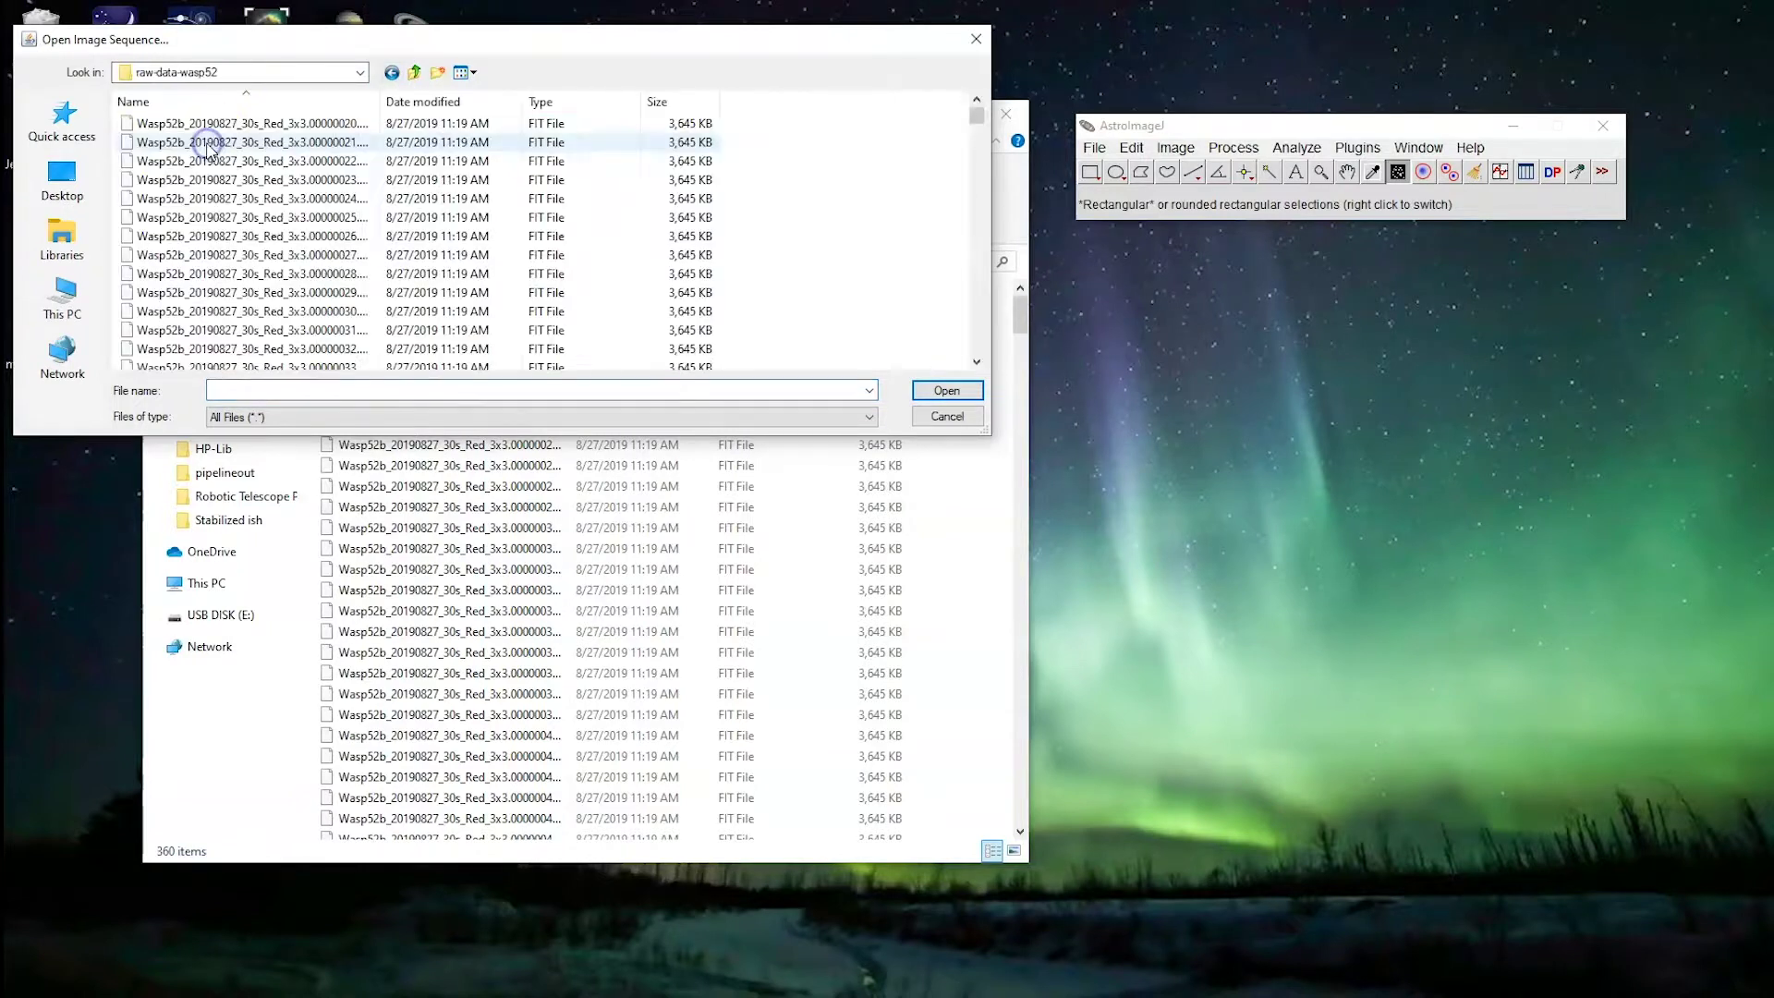
{"action": "left_click", "coordinate": [205, 123]}
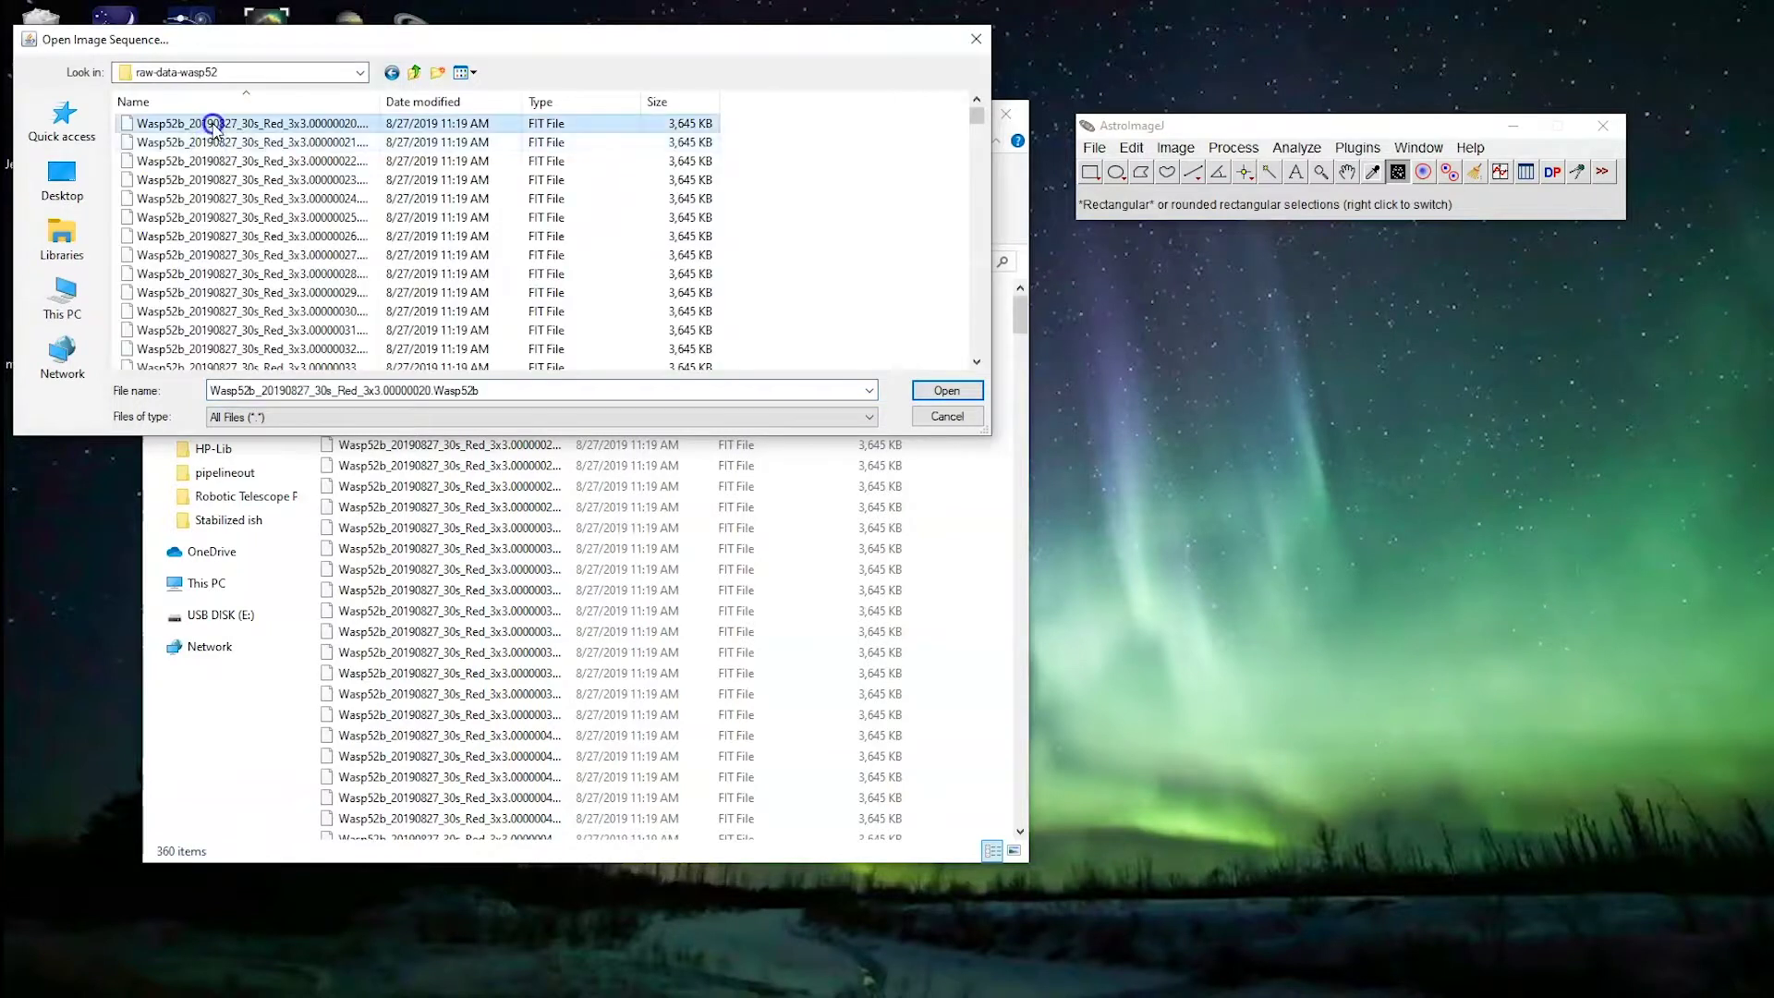
{"action": "left_click", "coordinate": [967, 392]}
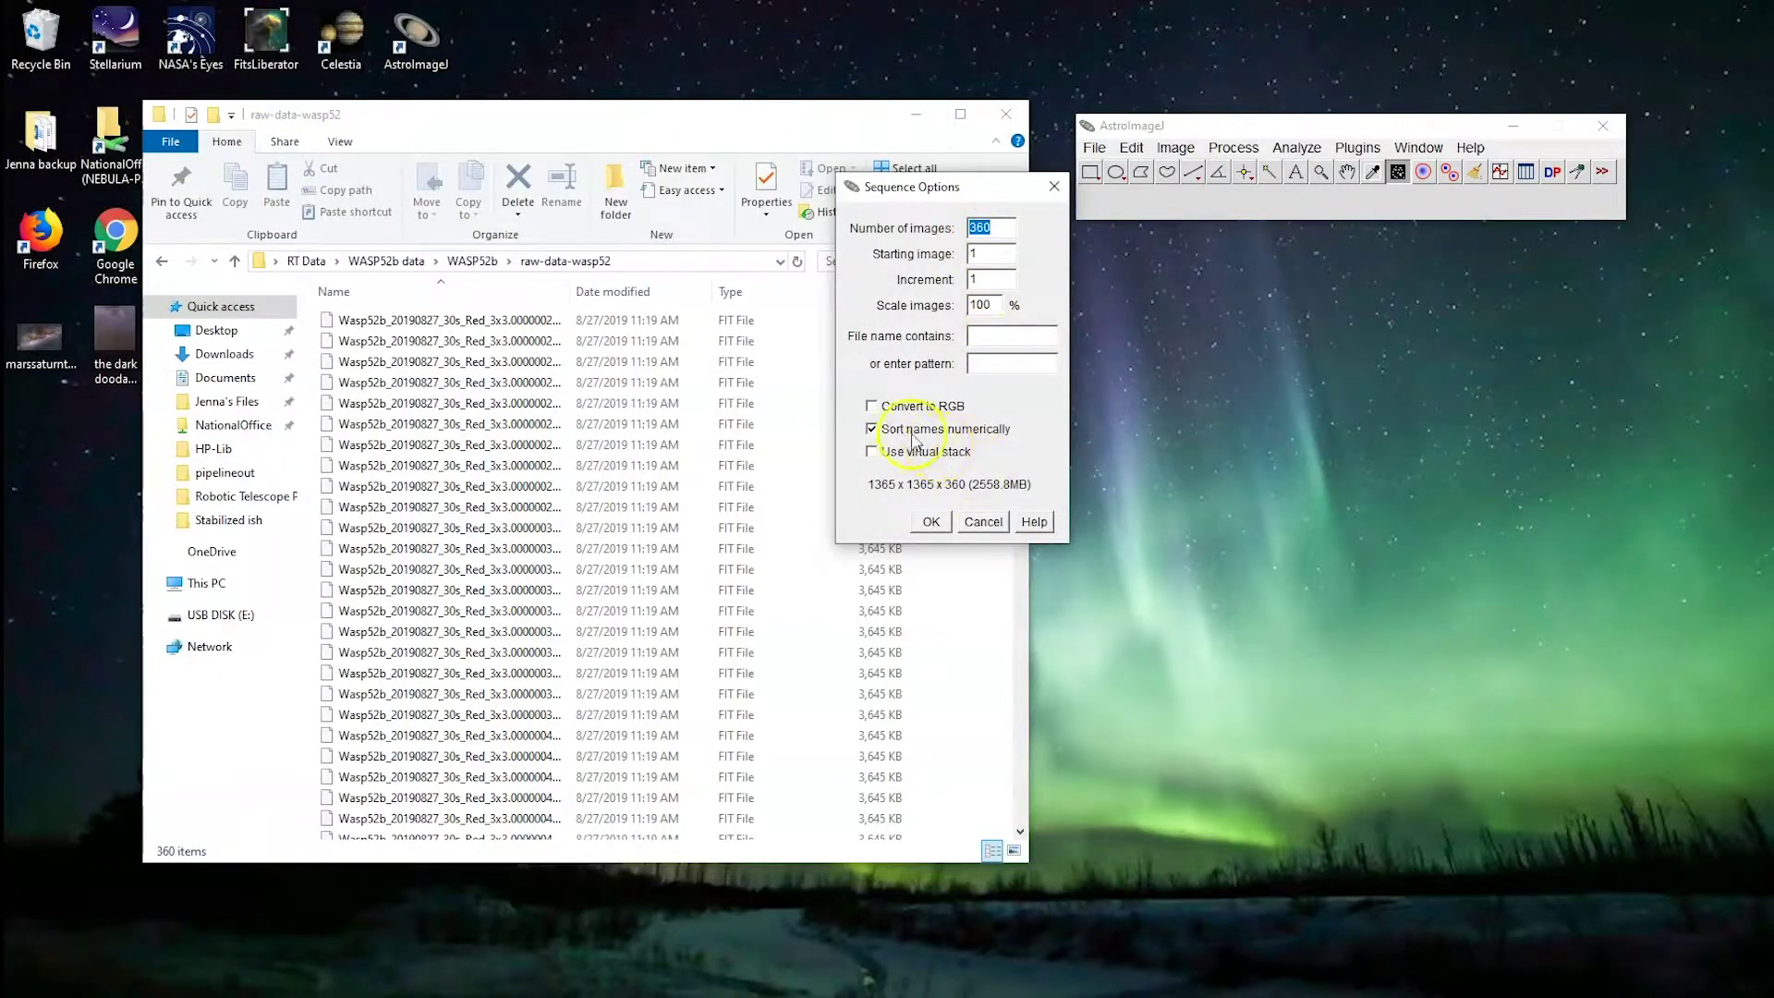
{"action": "left_click", "coordinate": [932, 522]}
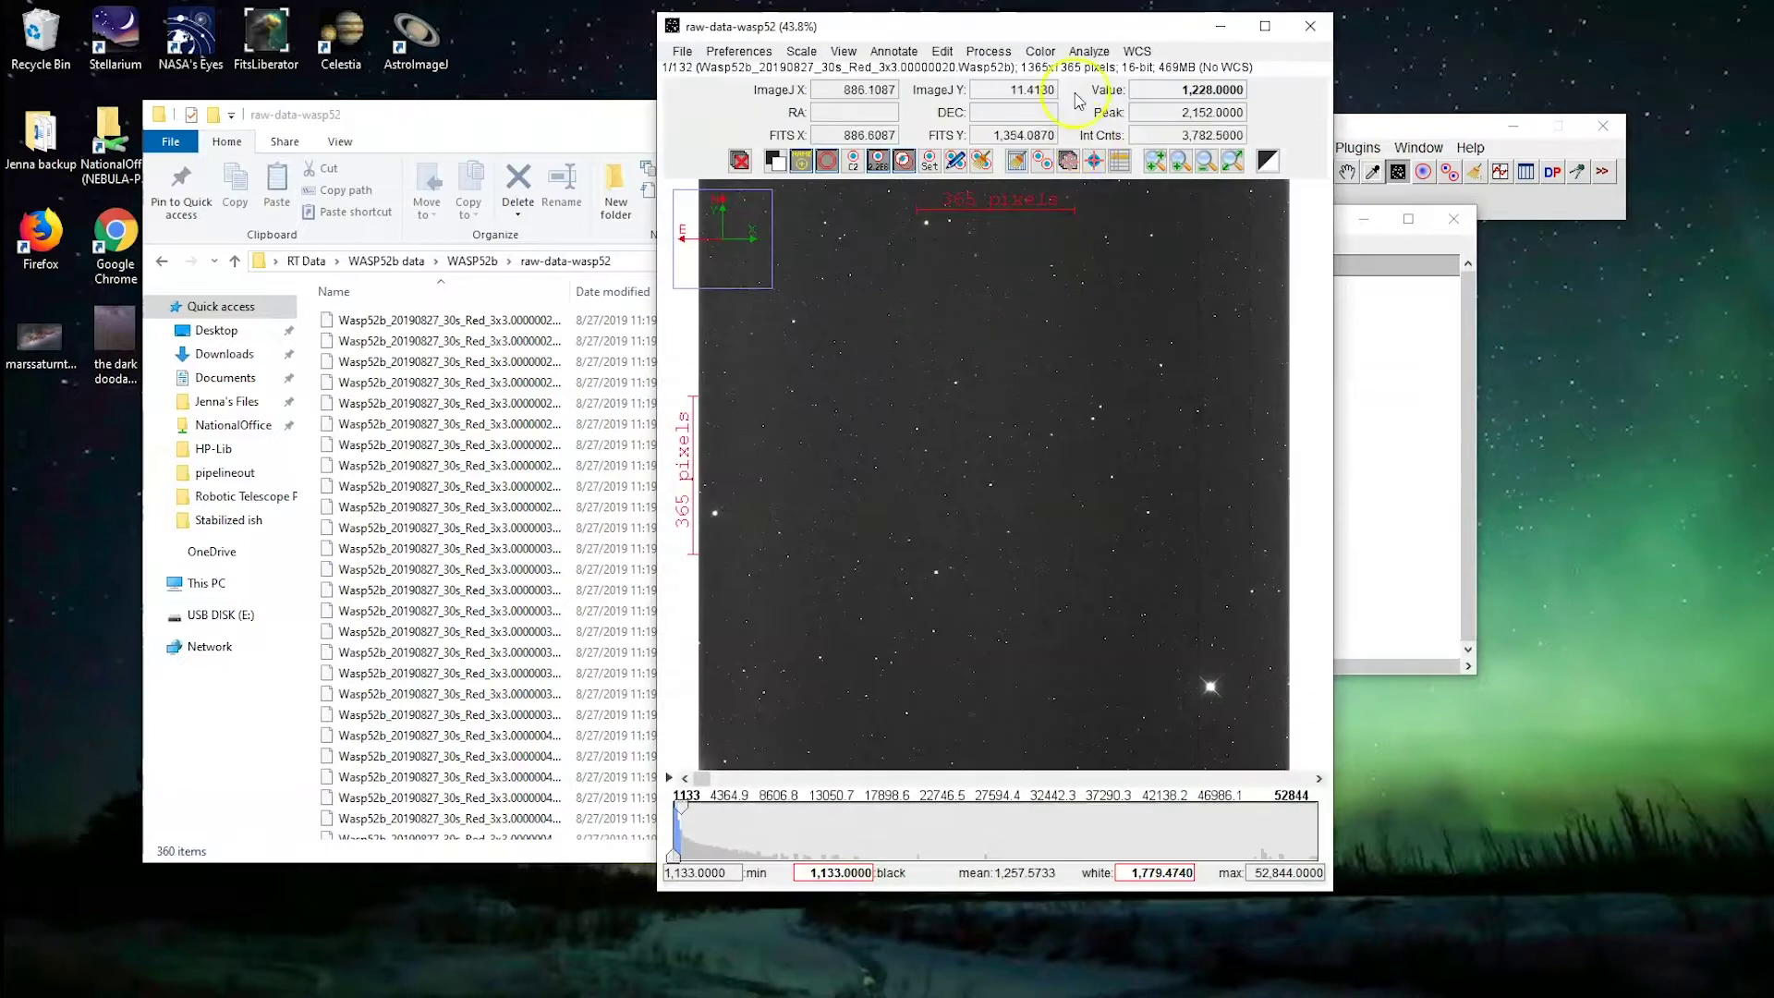
Step: Move the stack window left and scrub its slices, revealing only 132 images loaded
{"action": "mouse_move", "coordinate": [1072, 27]}
{"action": "left_mouse_down"}
{"action": "mouse_move", "coordinate": [603, 59]}
{"action": "mouse_move", "coordinate": [467, 47]}
{"action": "left_mouse_up"}
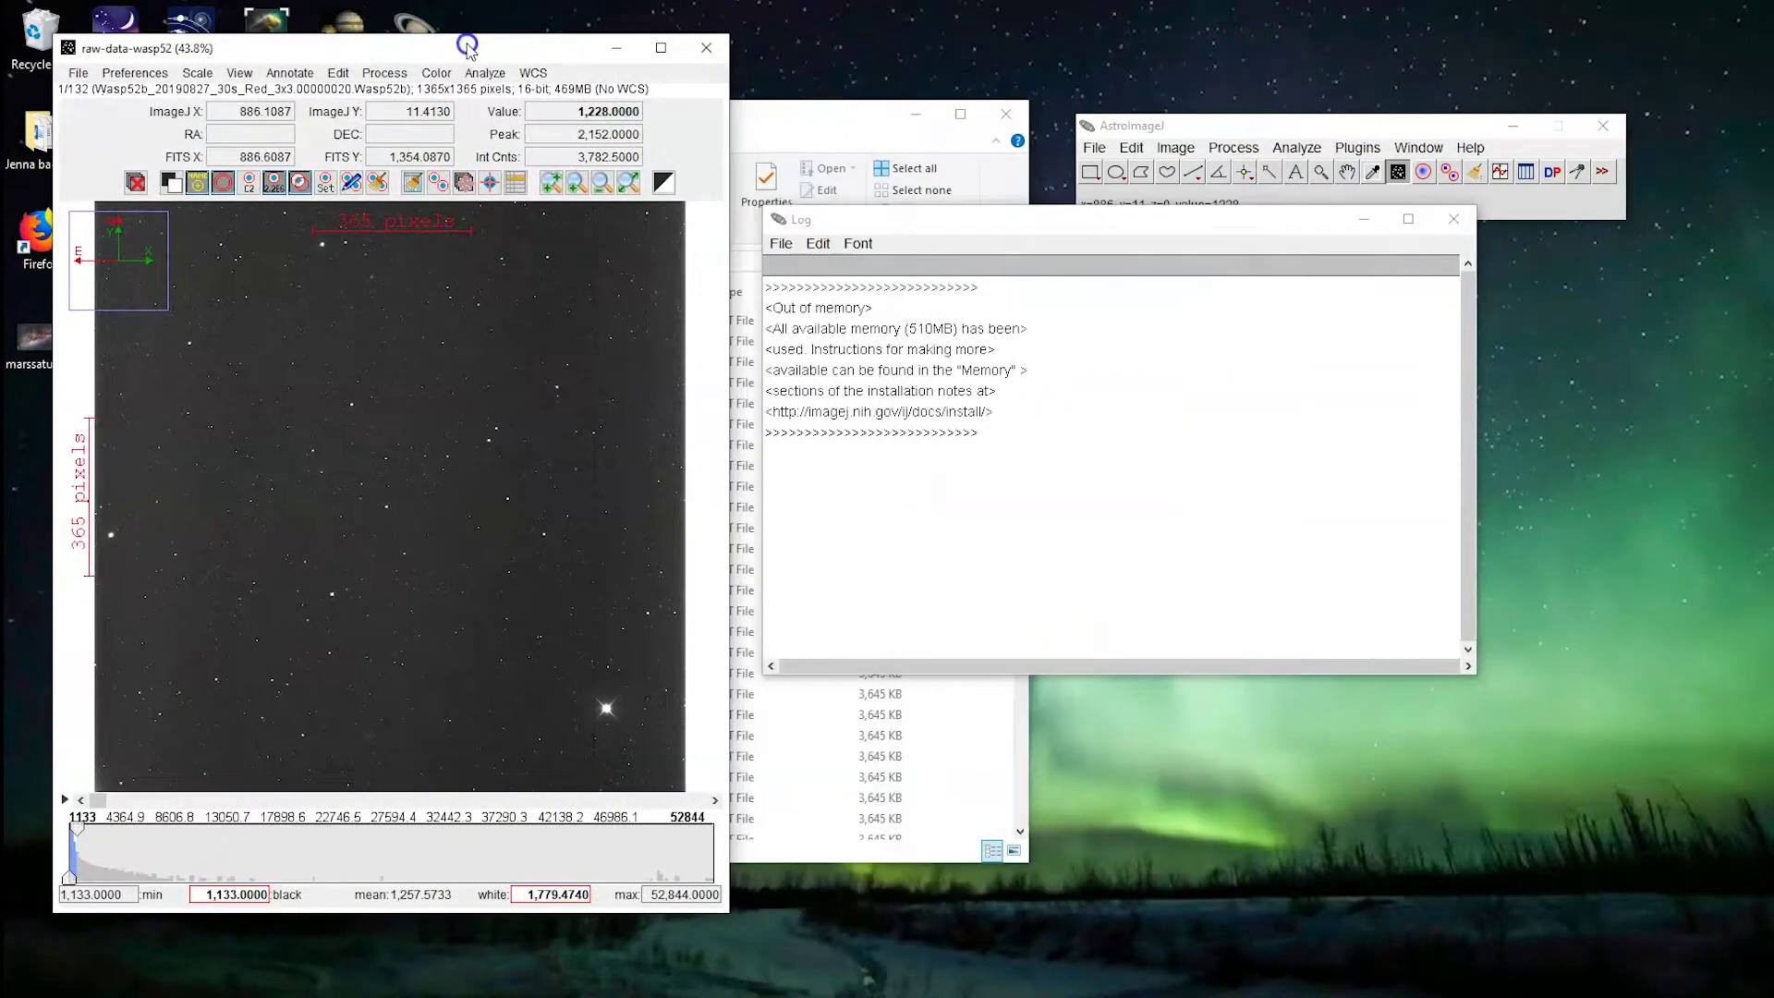
{"action": "mouse_move", "coordinate": [88, 801]}
{"action": "left_mouse_down"}
{"action": "mouse_move", "coordinate": [467, 800]}
{"action": "mouse_move", "coordinate": [342, 776]}
{"action": "mouse_move", "coordinate": [268, 801]}
{"action": "mouse_move", "coordinate": [78, 800]}
{"action": "left_mouse_up"}
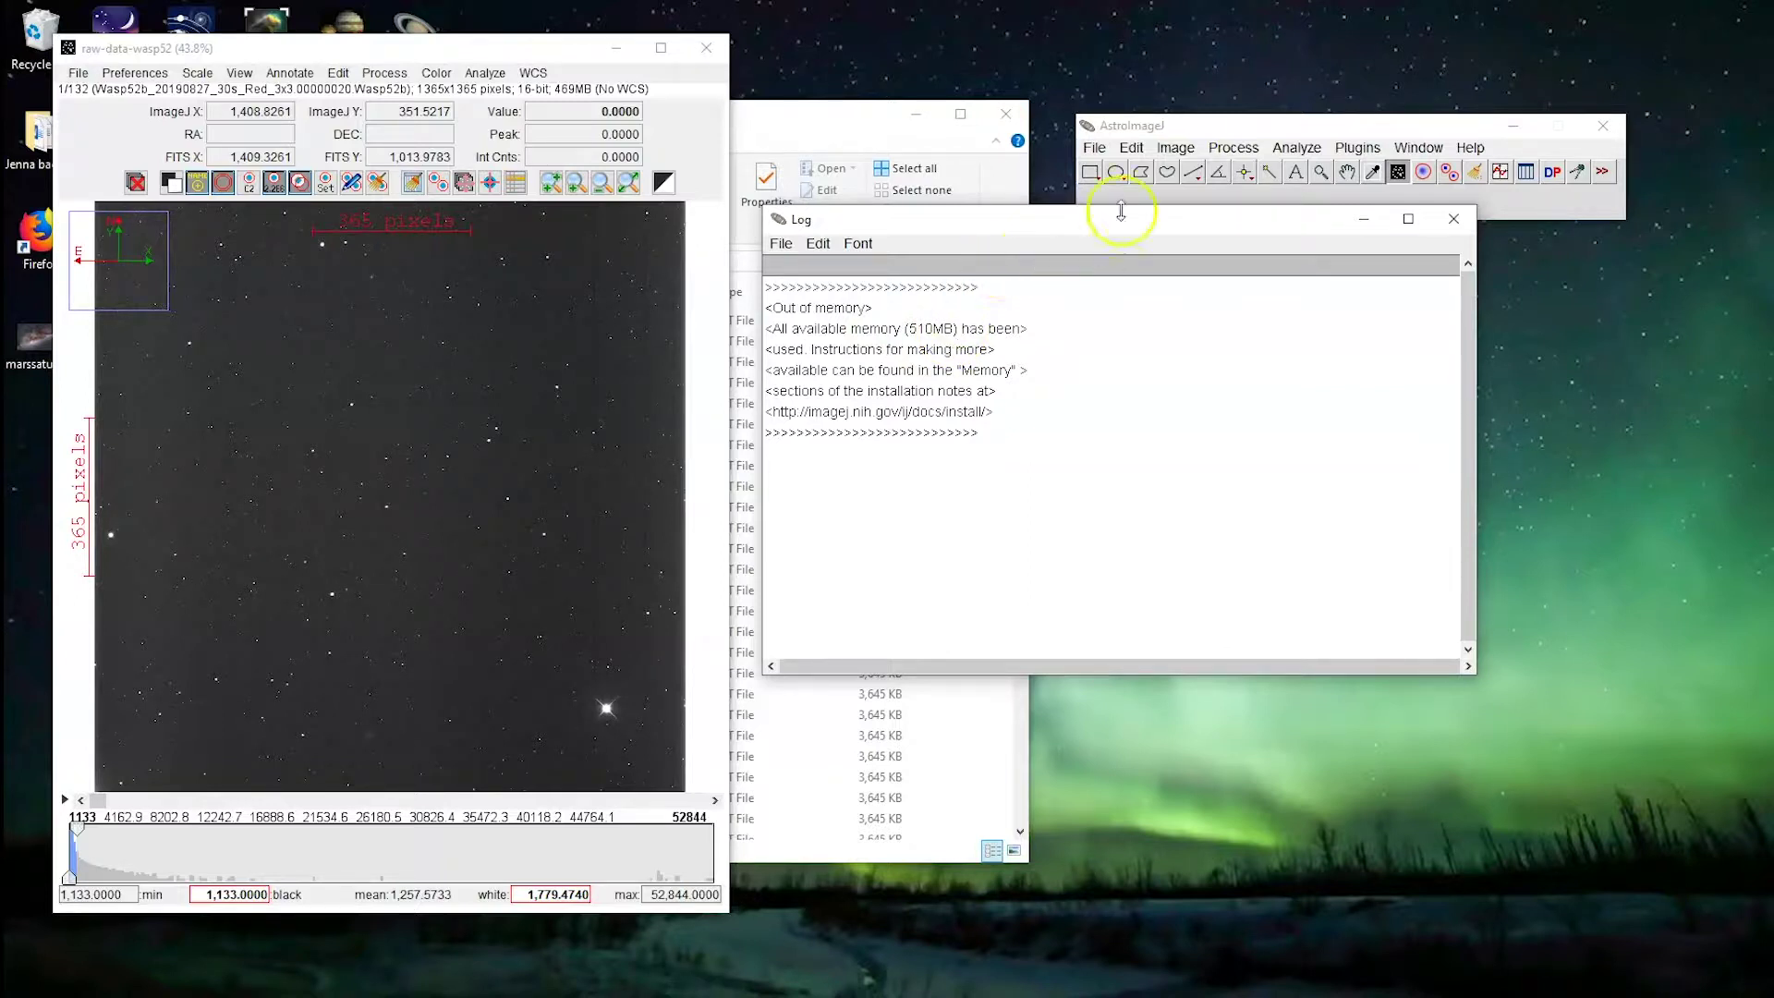
Step: Raise the maximum memory in Memory & Threads to 1500MB and close the partial stack
{"action": "left_click", "coordinate": [1186, 127]}
{"action": "left_click", "coordinate": [1133, 148]}
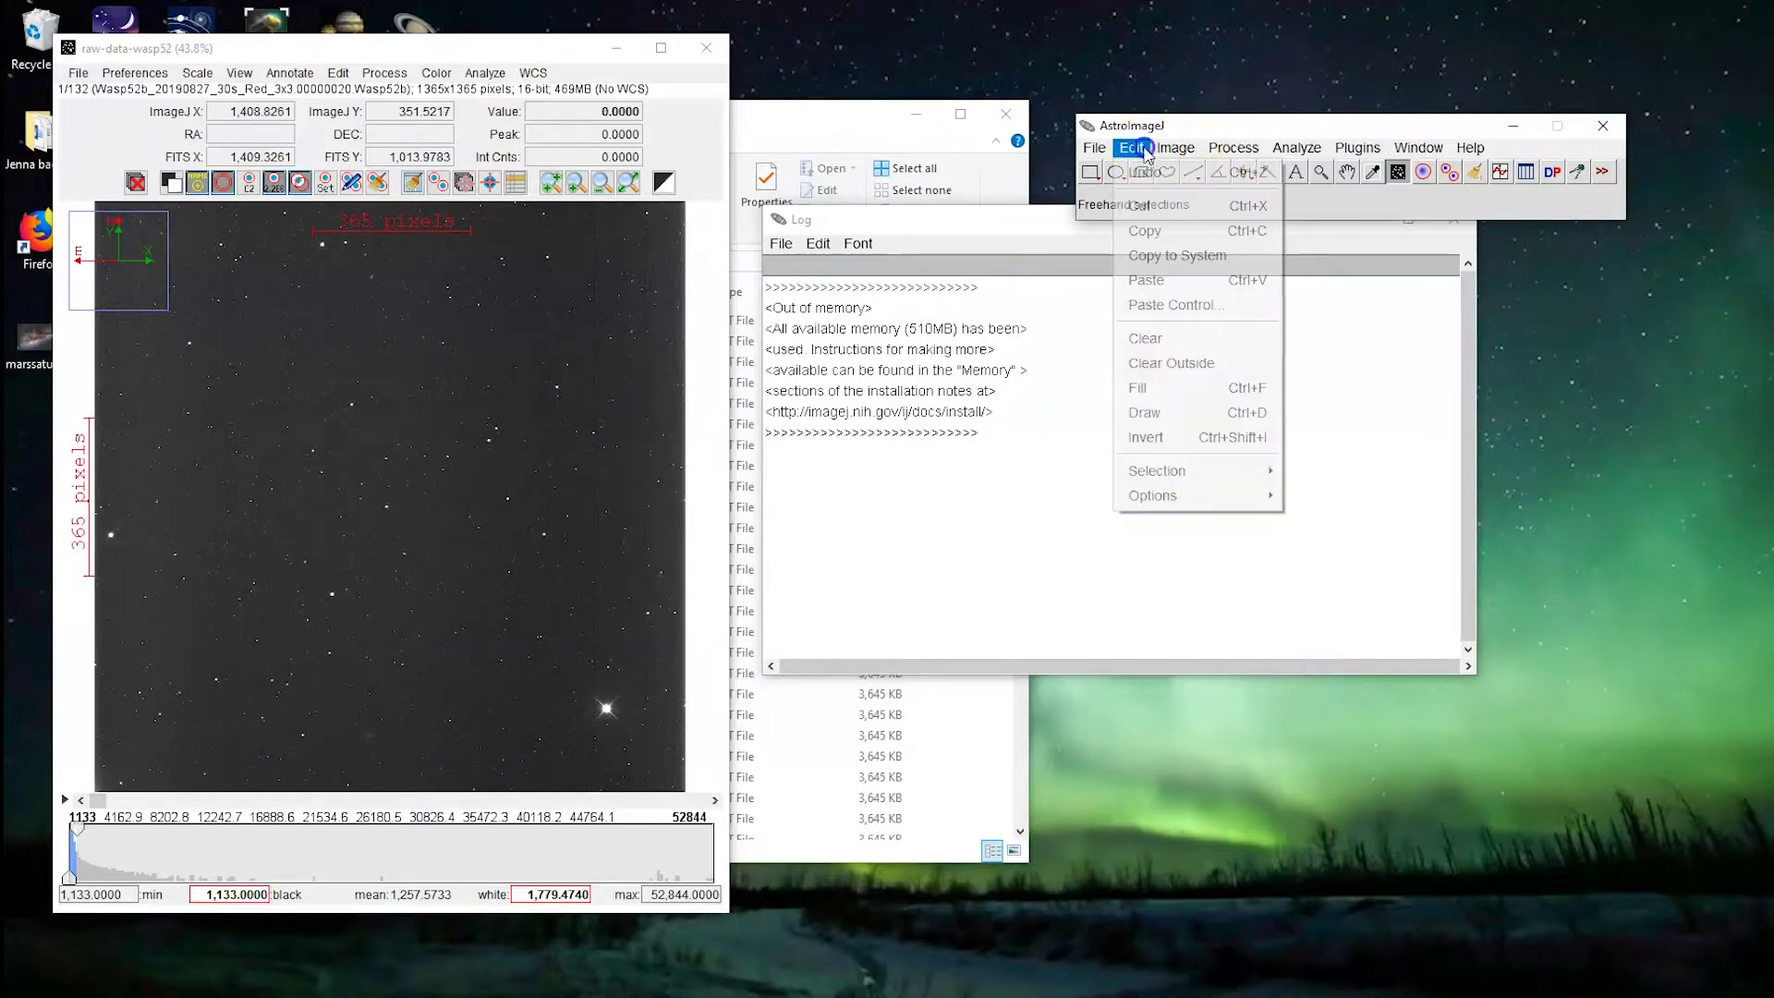
{"action": "mouse_move", "coordinate": [1183, 499]}
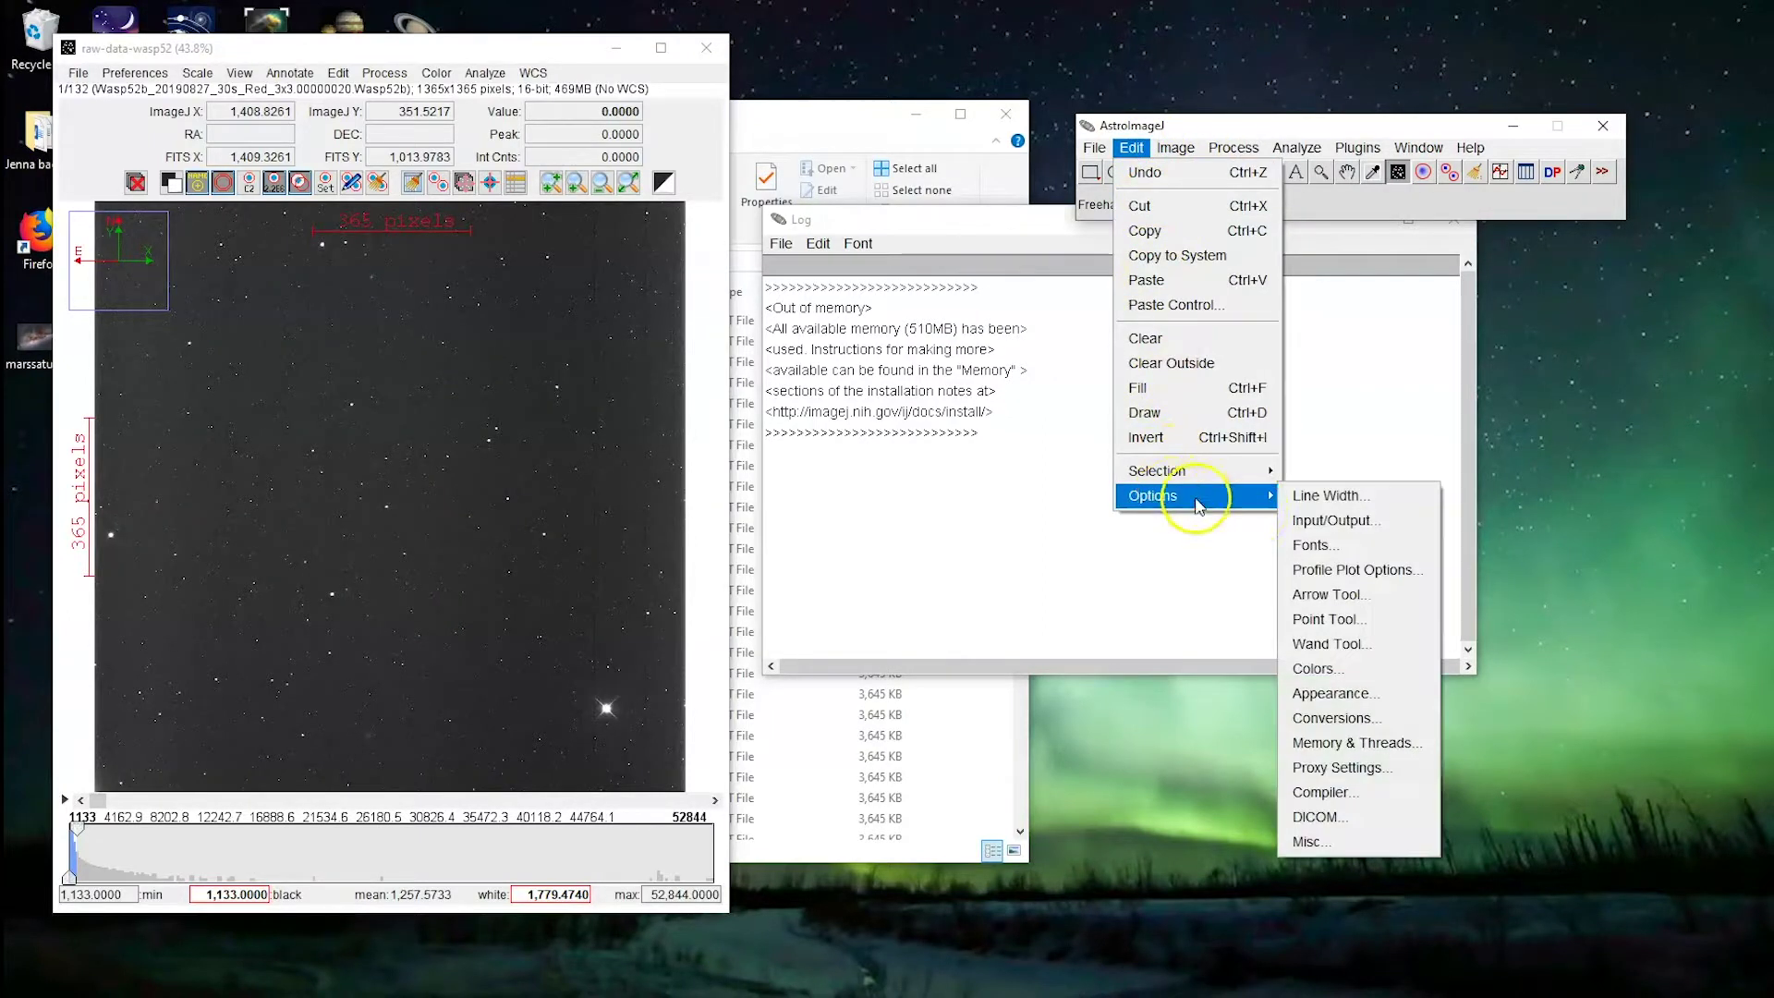
{"action": "left_click", "coordinate": [1356, 750]}
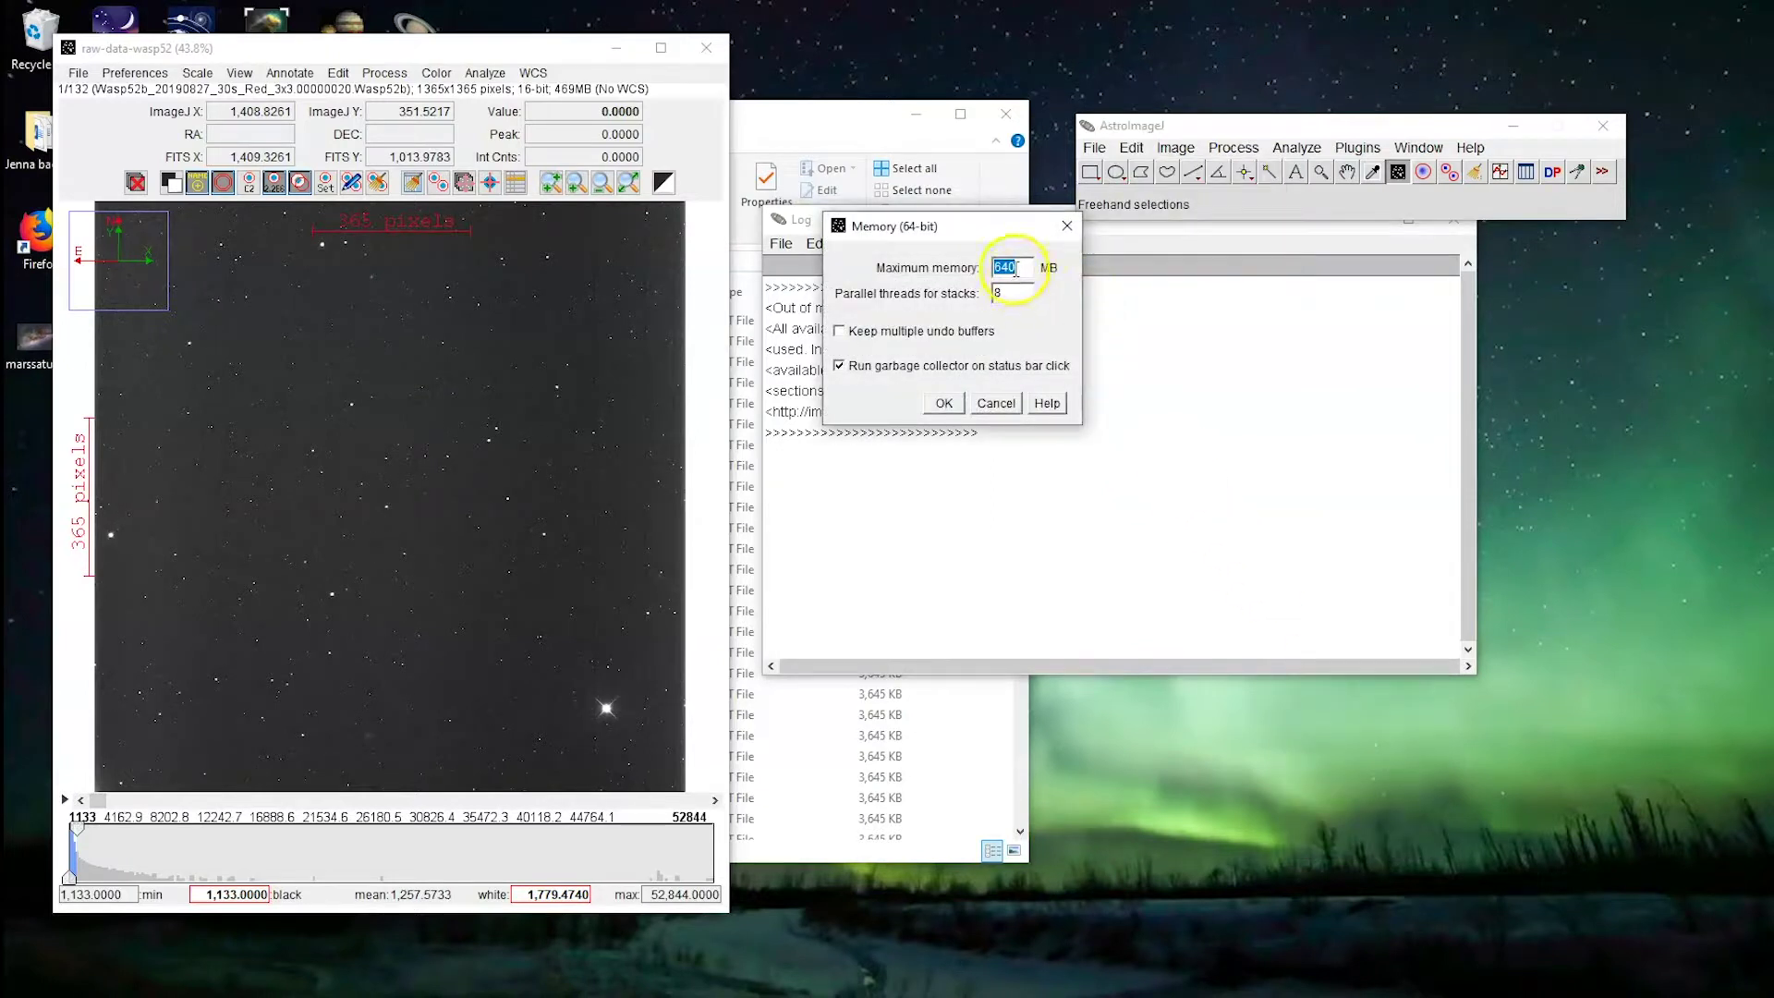
{"action": "left_click", "coordinate": [1016, 269]}
{"action": "left_click", "coordinate": [944, 404]}
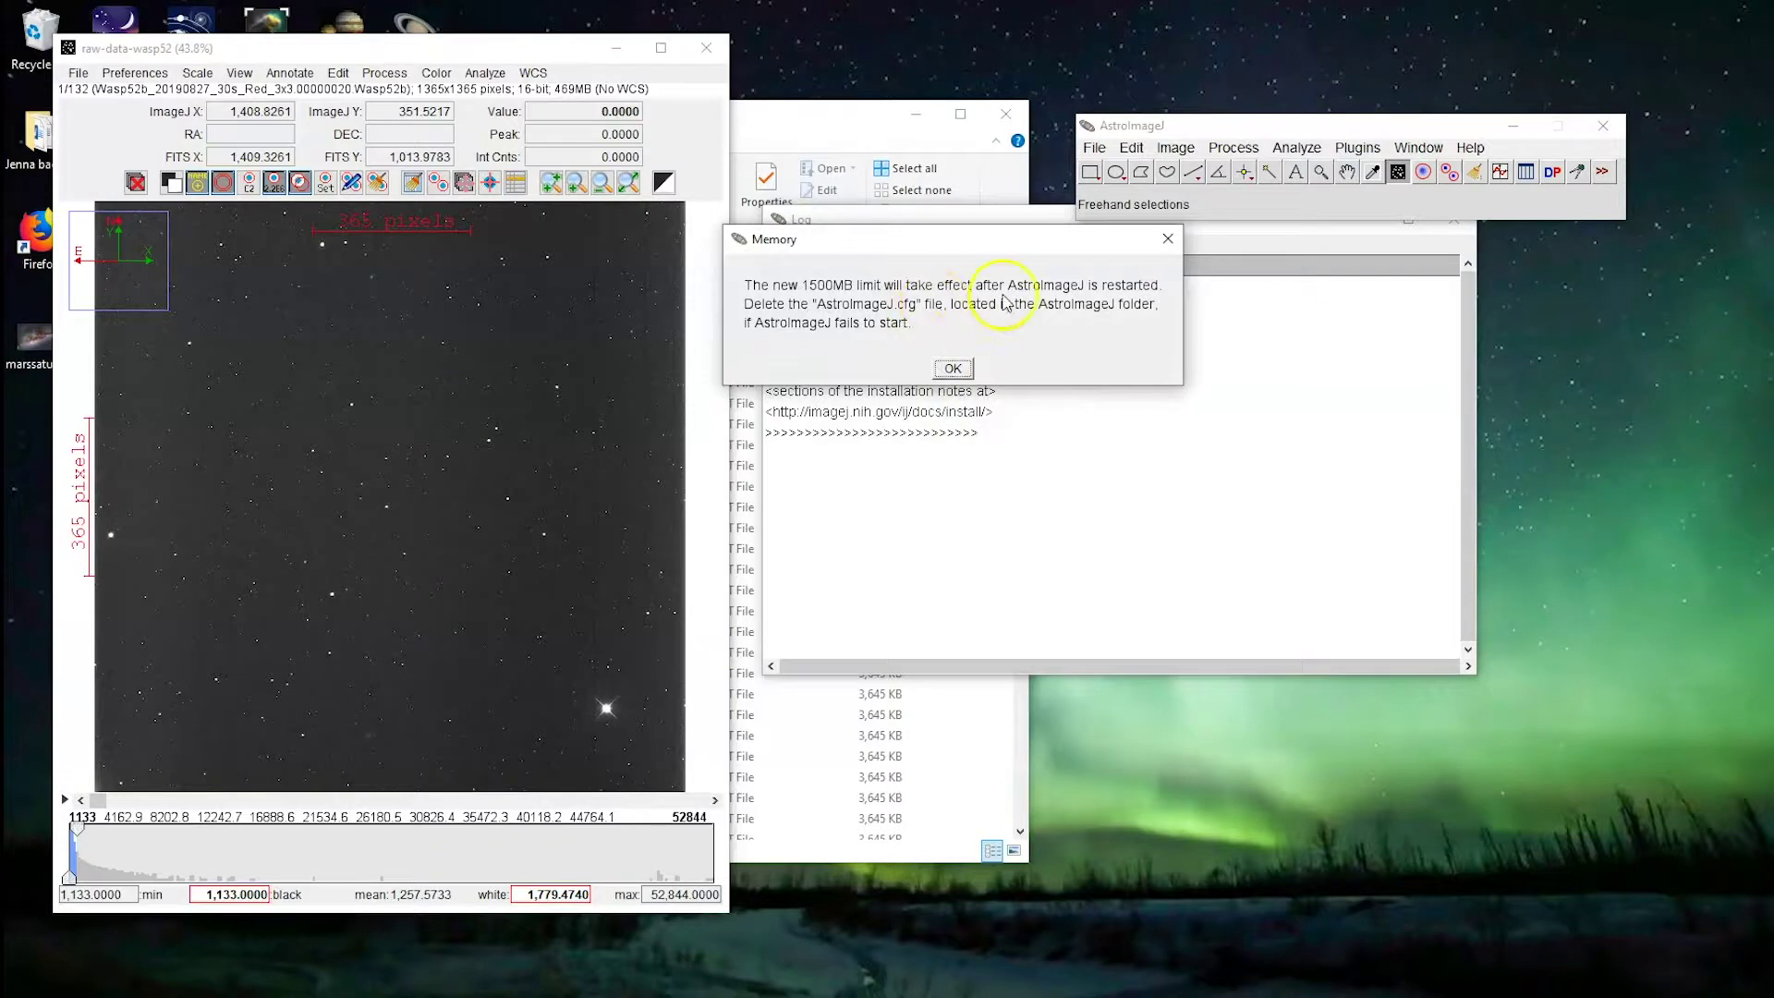
{"action": "left_click", "coordinate": [951, 369]}
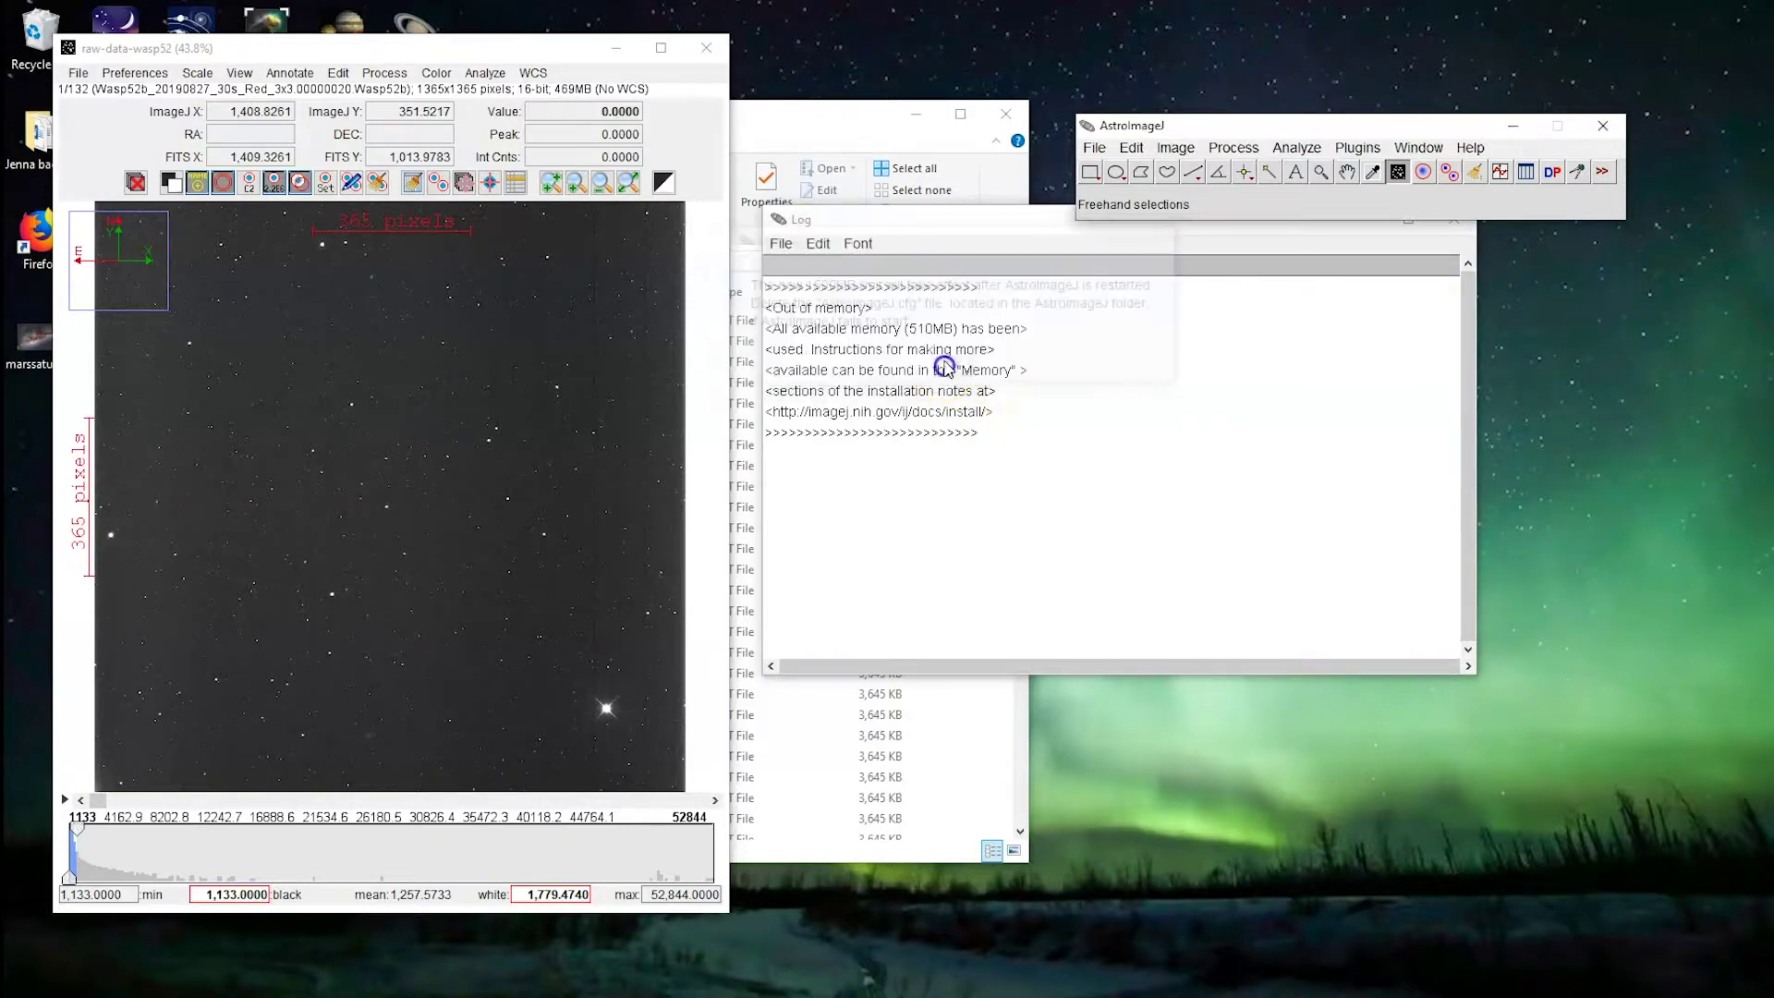
{"action": "left_click", "coordinate": [706, 47]}
Step: Quit and relaunch AstroImageJ so the 1500MB memory limit takes effect
{"action": "left_click", "coordinate": [1604, 127]}
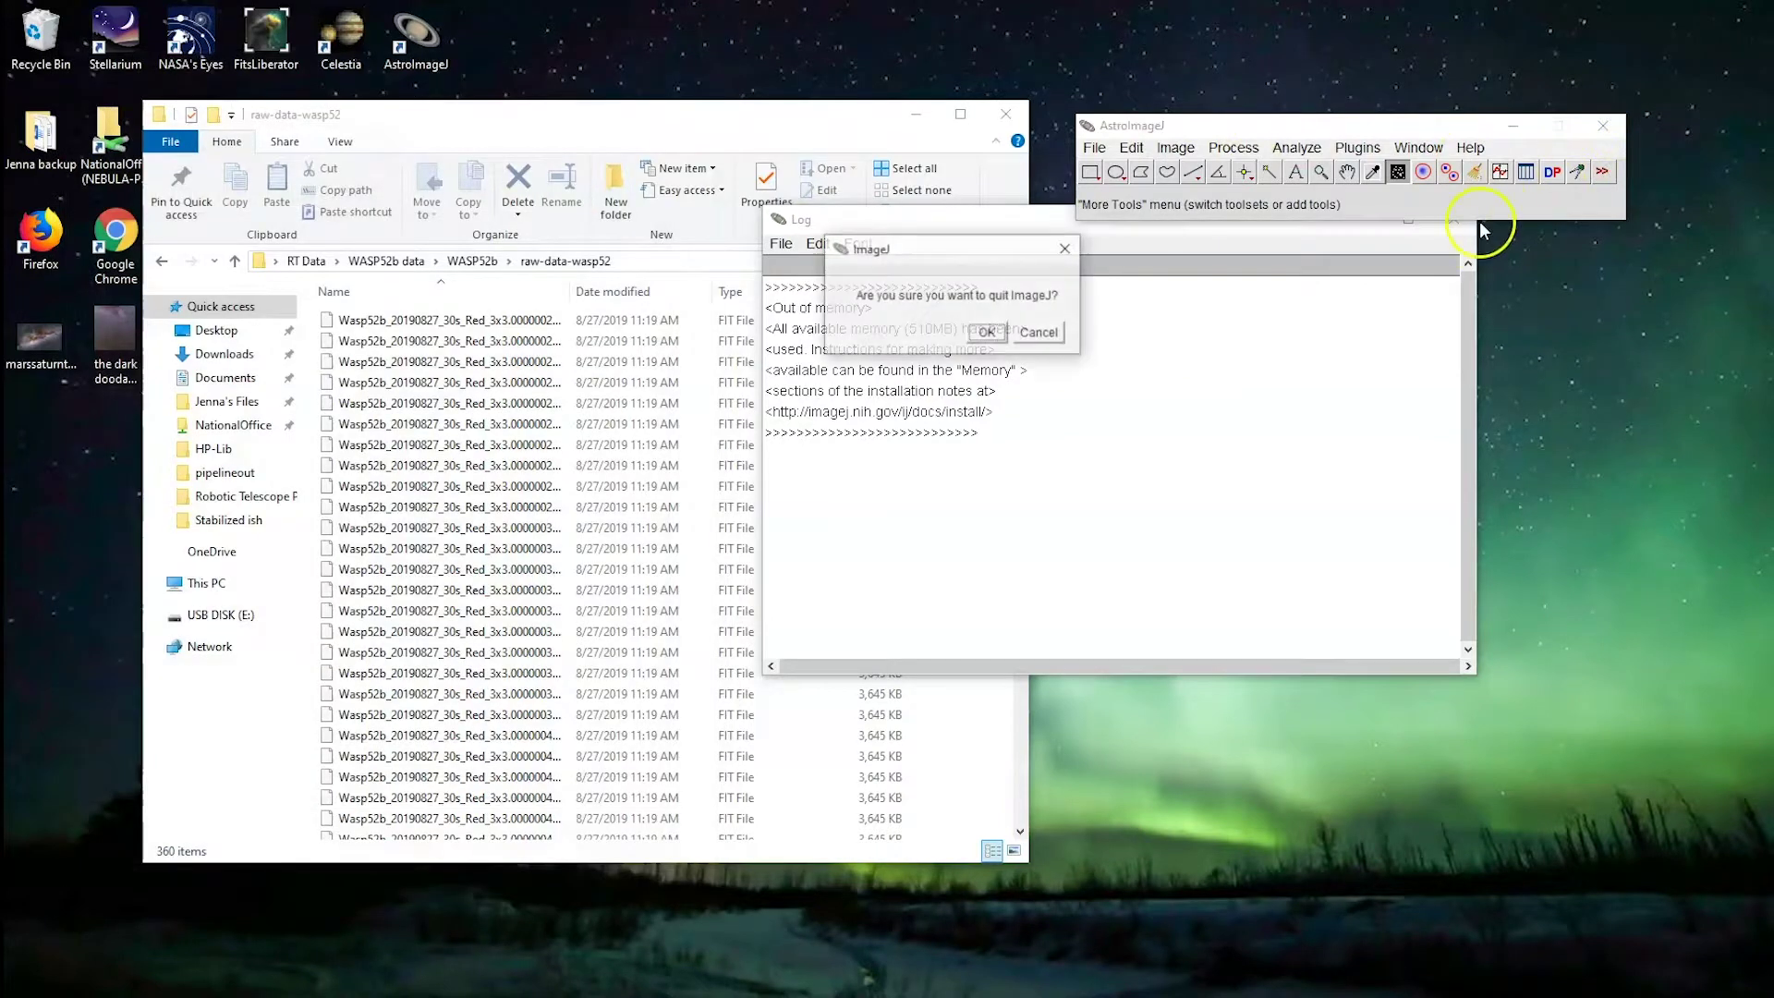
{"action": "left_click", "coordinate": [988, 334]}
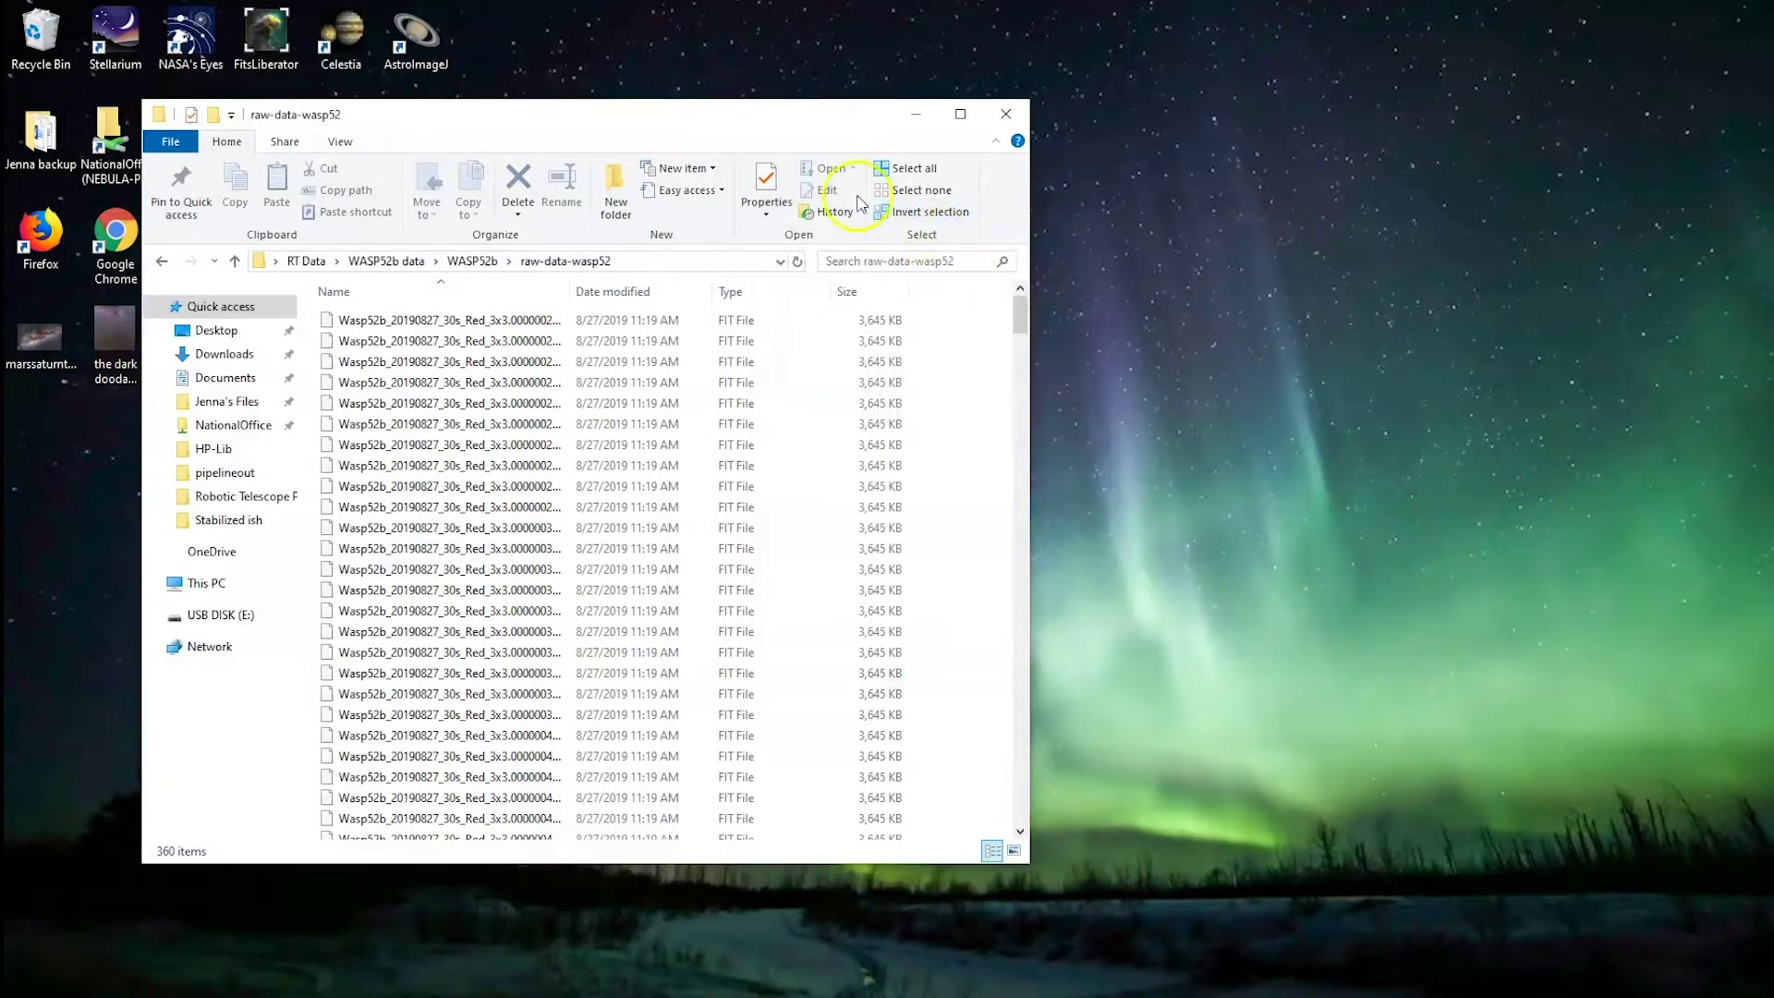
{"action": "double_click", "coordinate": [415, 35]}
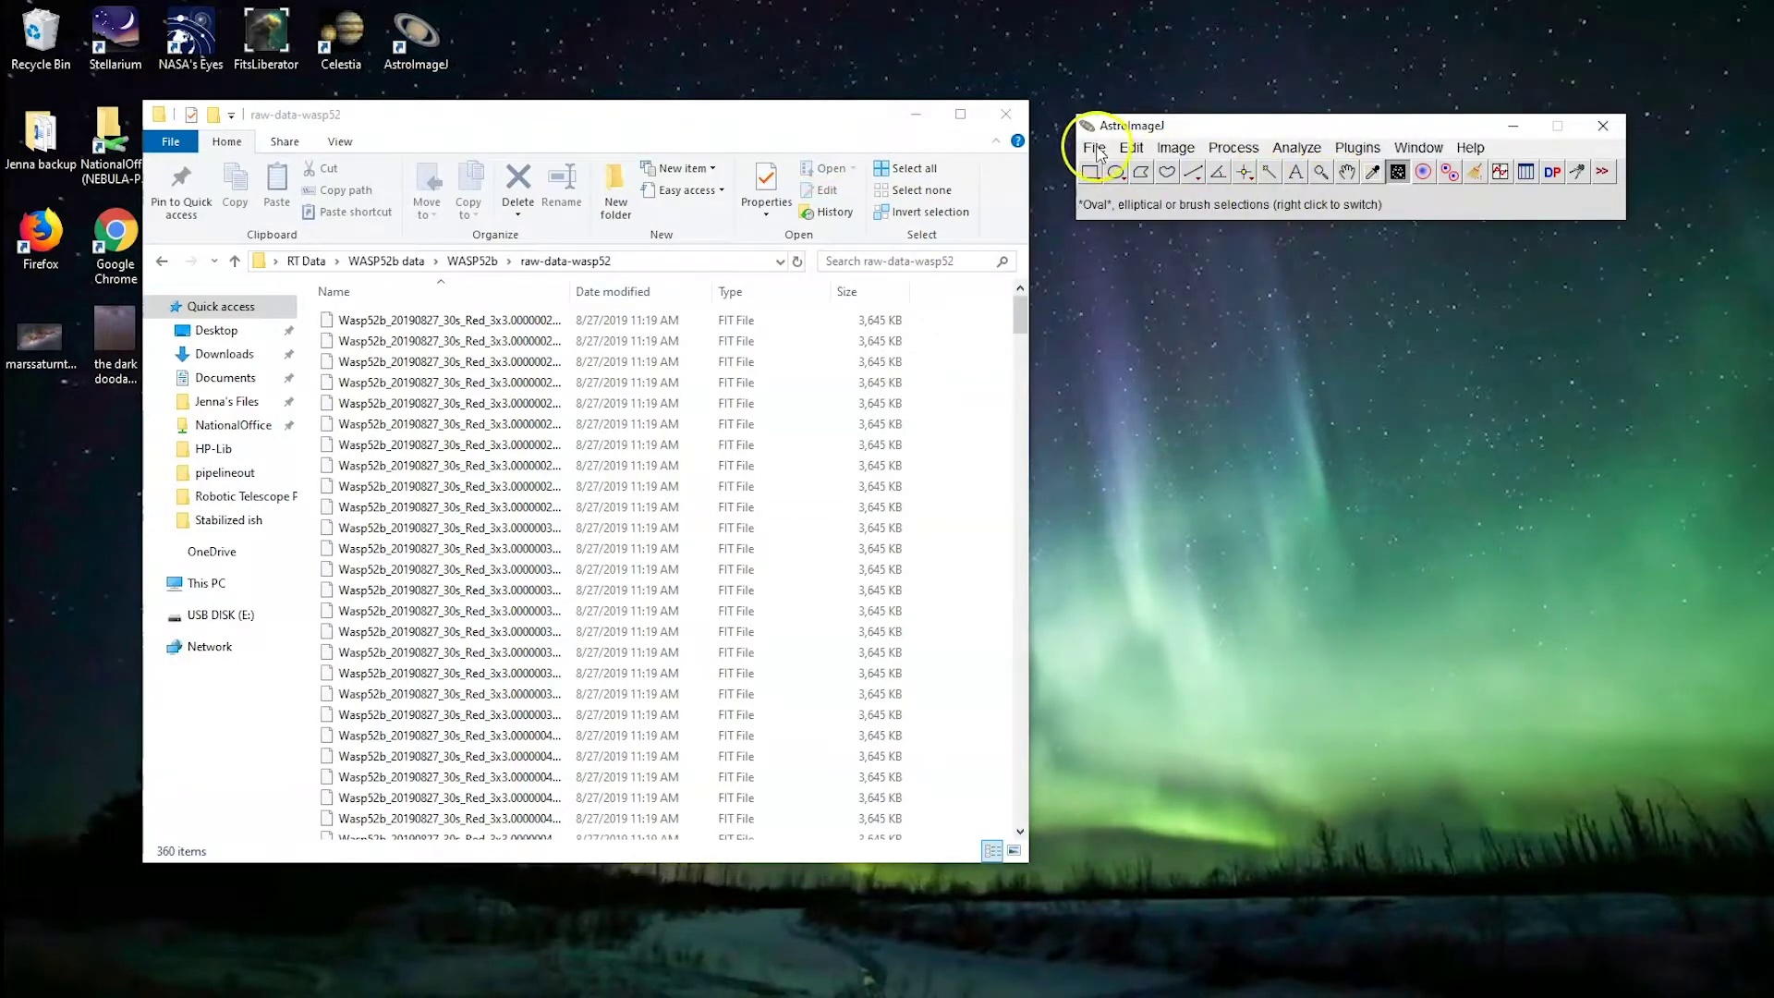
Step: Re-import the 360-file raw-data-wasp52 sequence from its first FIT frame, loading 338 before memory runs out
{"action": "left_click", "coordinate": [1095, 149]}
{"action": "mouse_move", "coordinate": [1163, 308]}
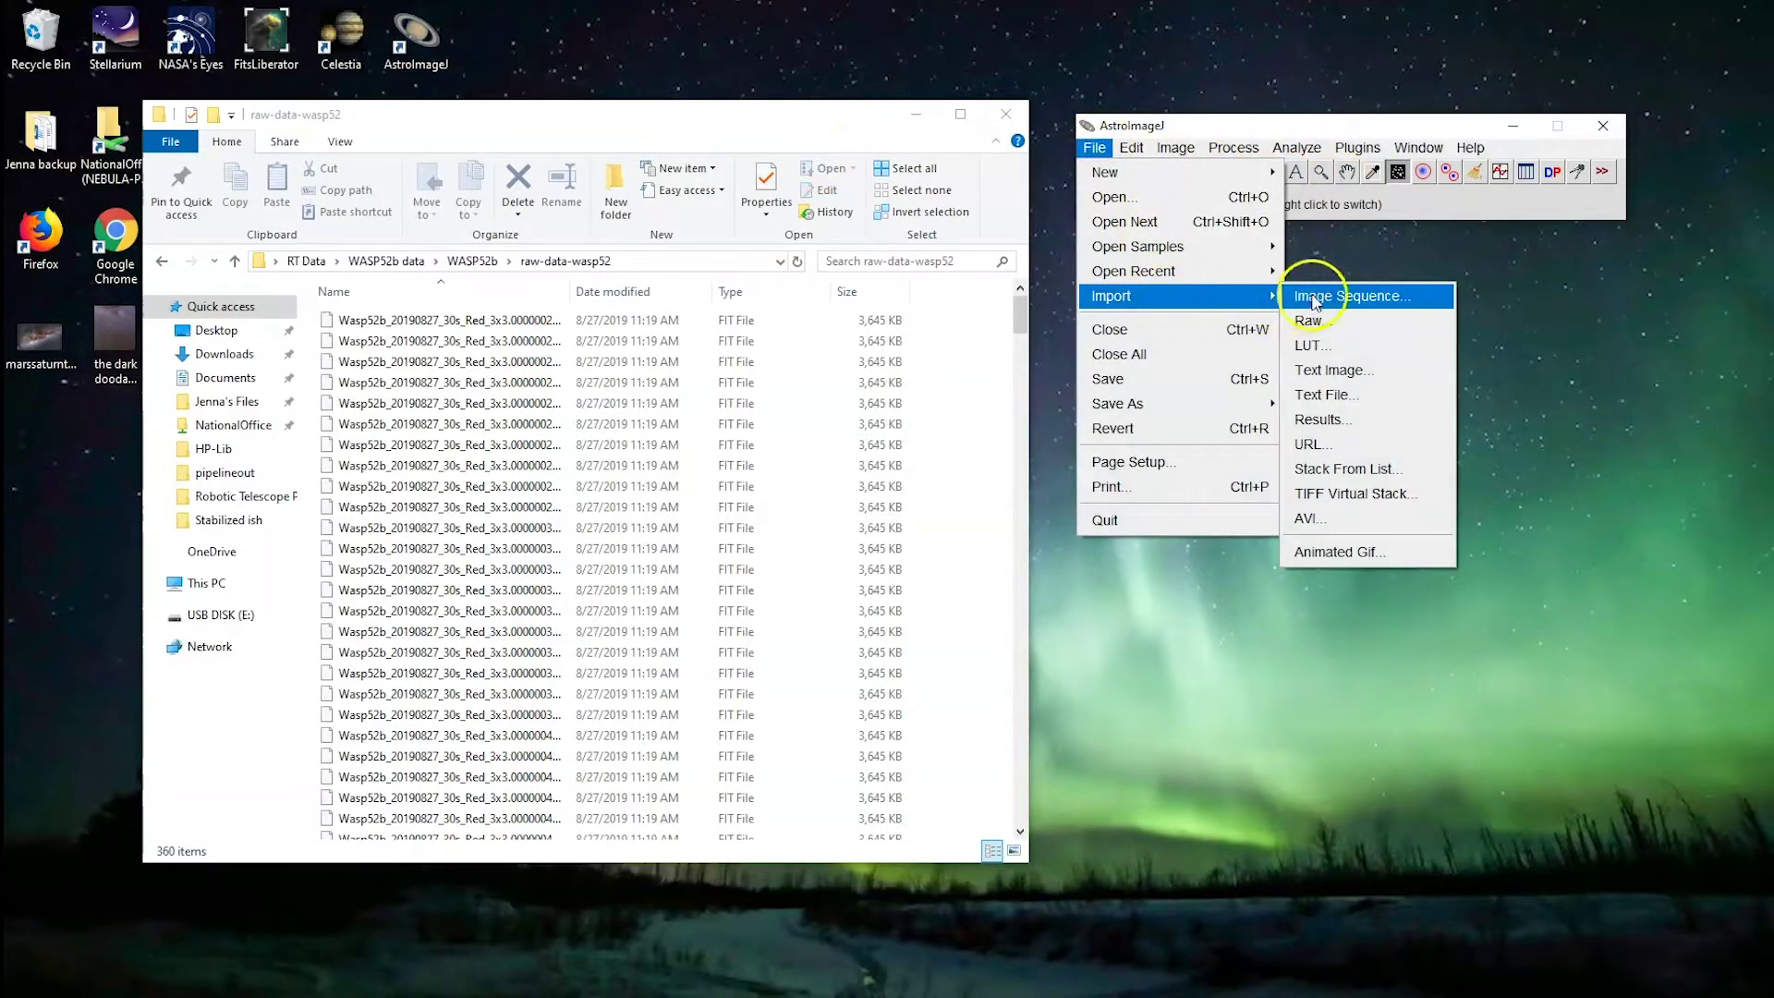
{"action": "left_click", "coordinate": [1367, 296]}
{"action": "left_click", "coordinate": [309, 124]}
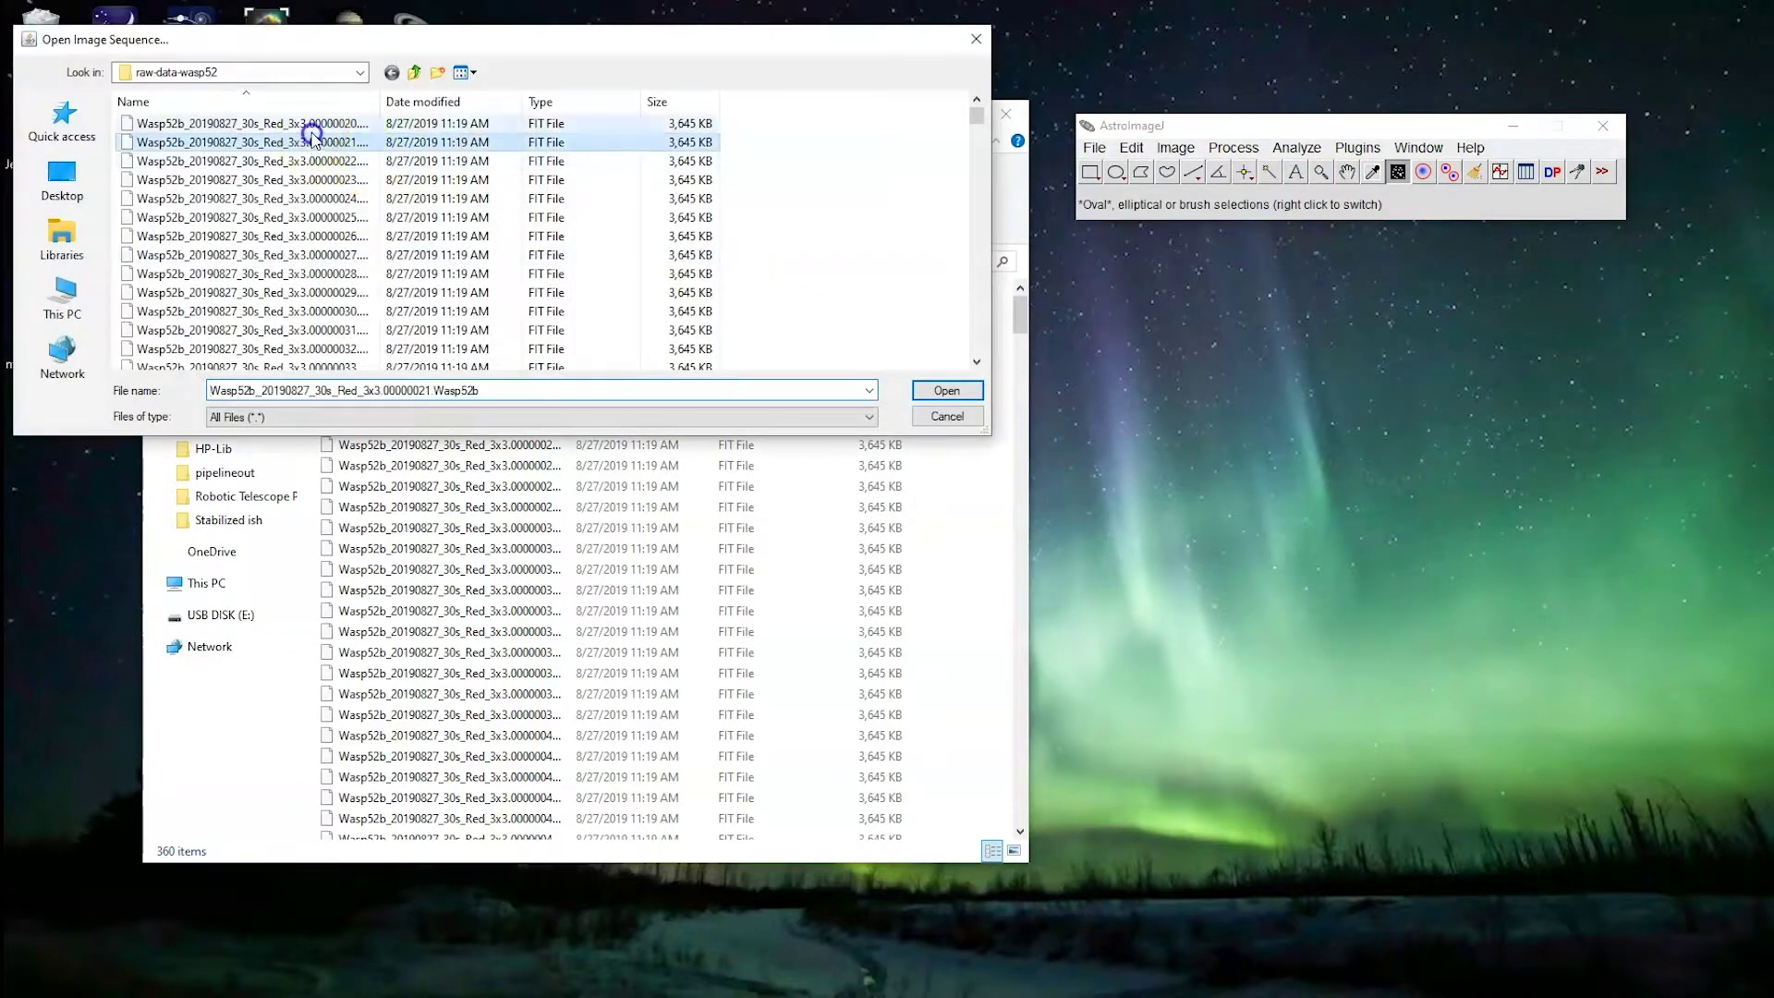
{"action": "left_click", "coordinate": [955, 392]}
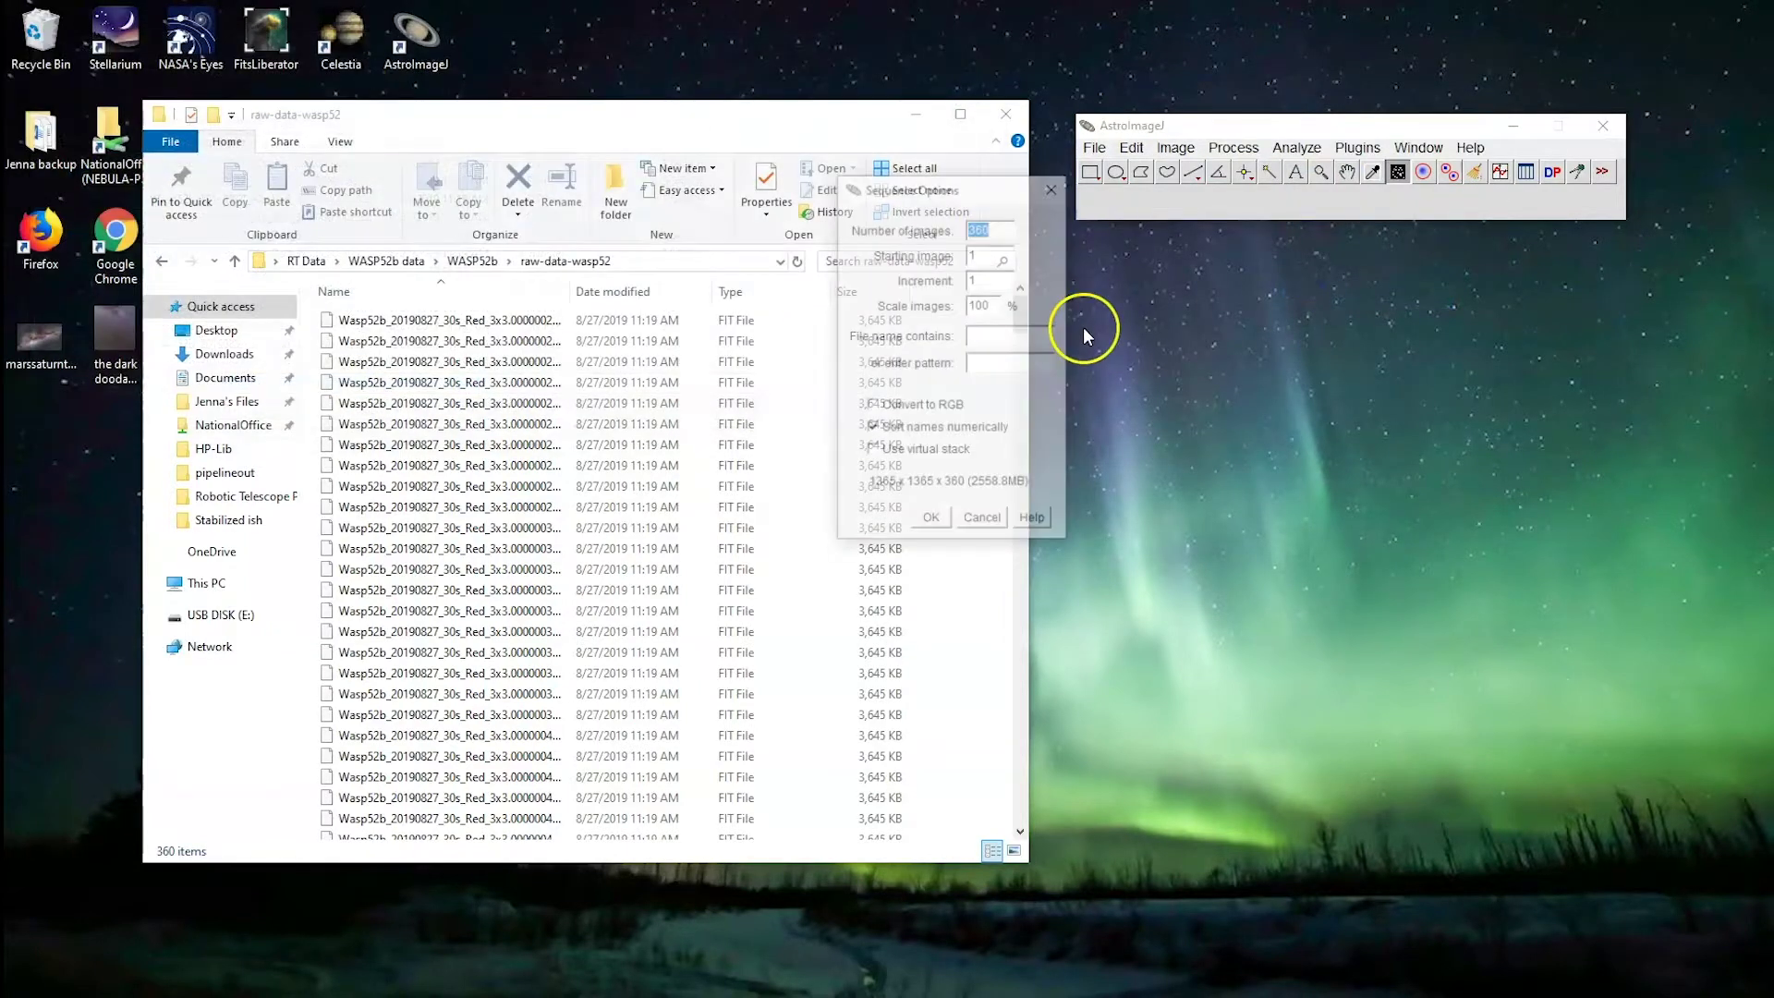
{"action": "left_click", "coordinate": [931, 517]}
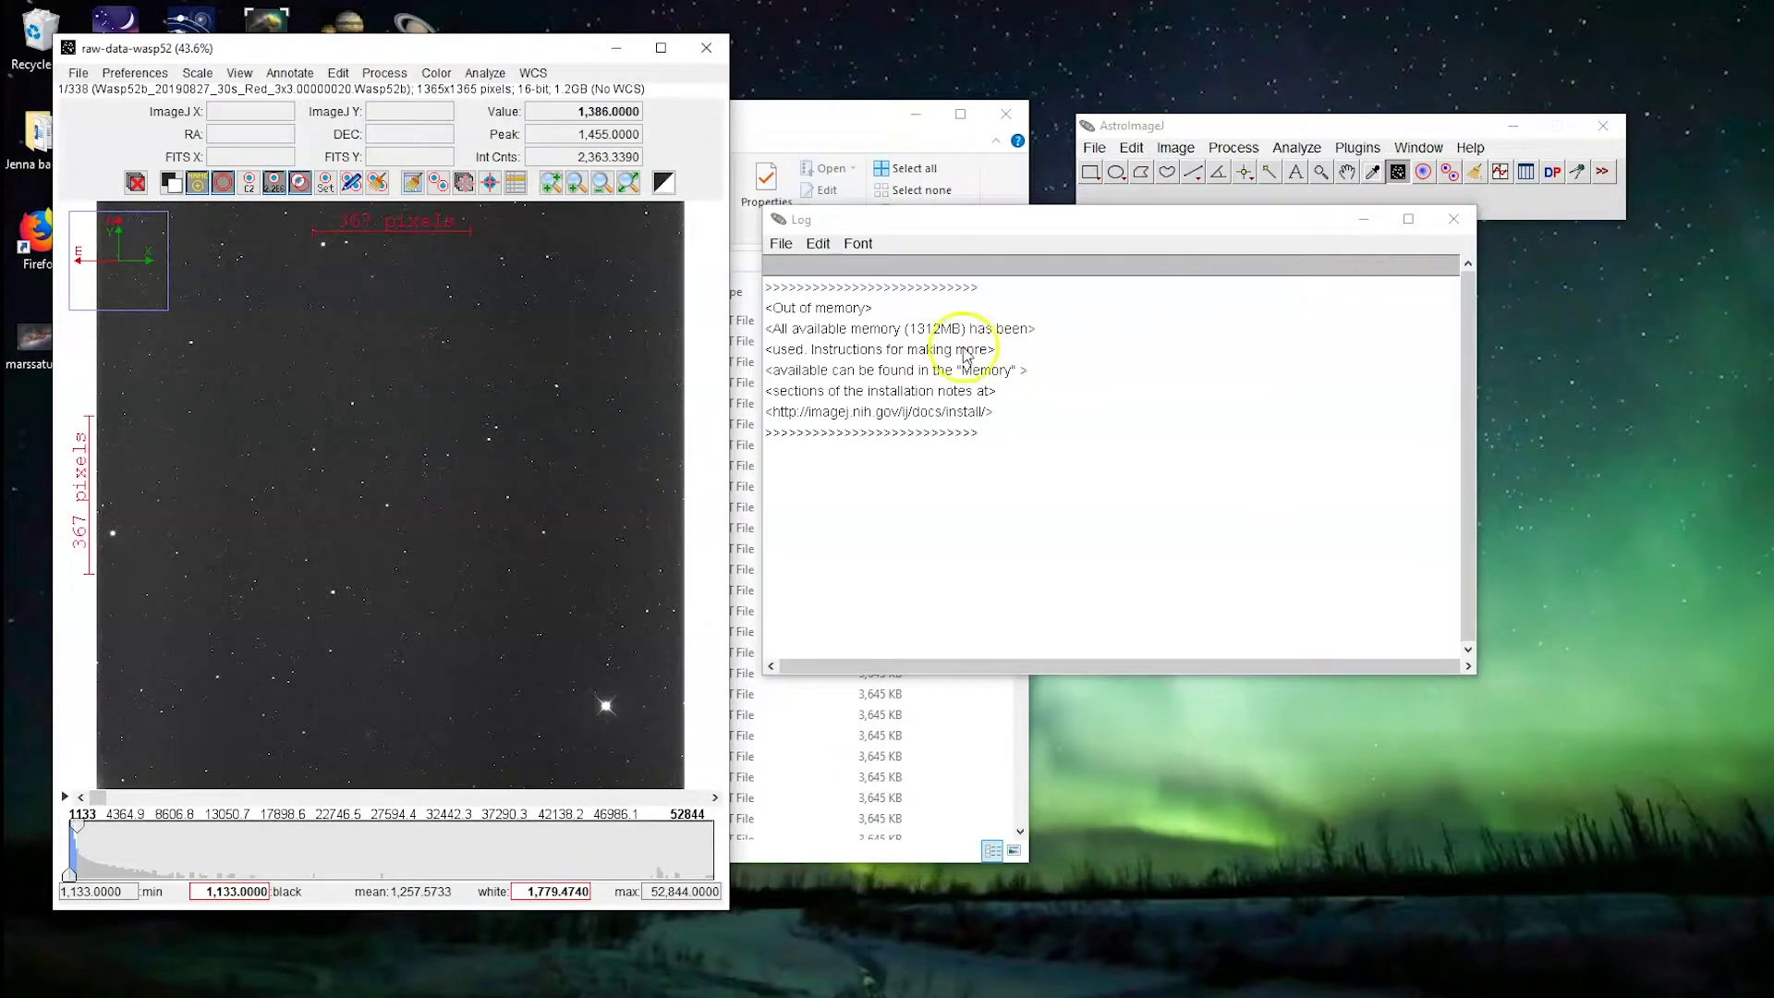
Step: Close the partial stack and Log, then set Maximum memory to 2000MB in Memory & Threads
{"action": "left_click", "coordinate": [706, 47]}
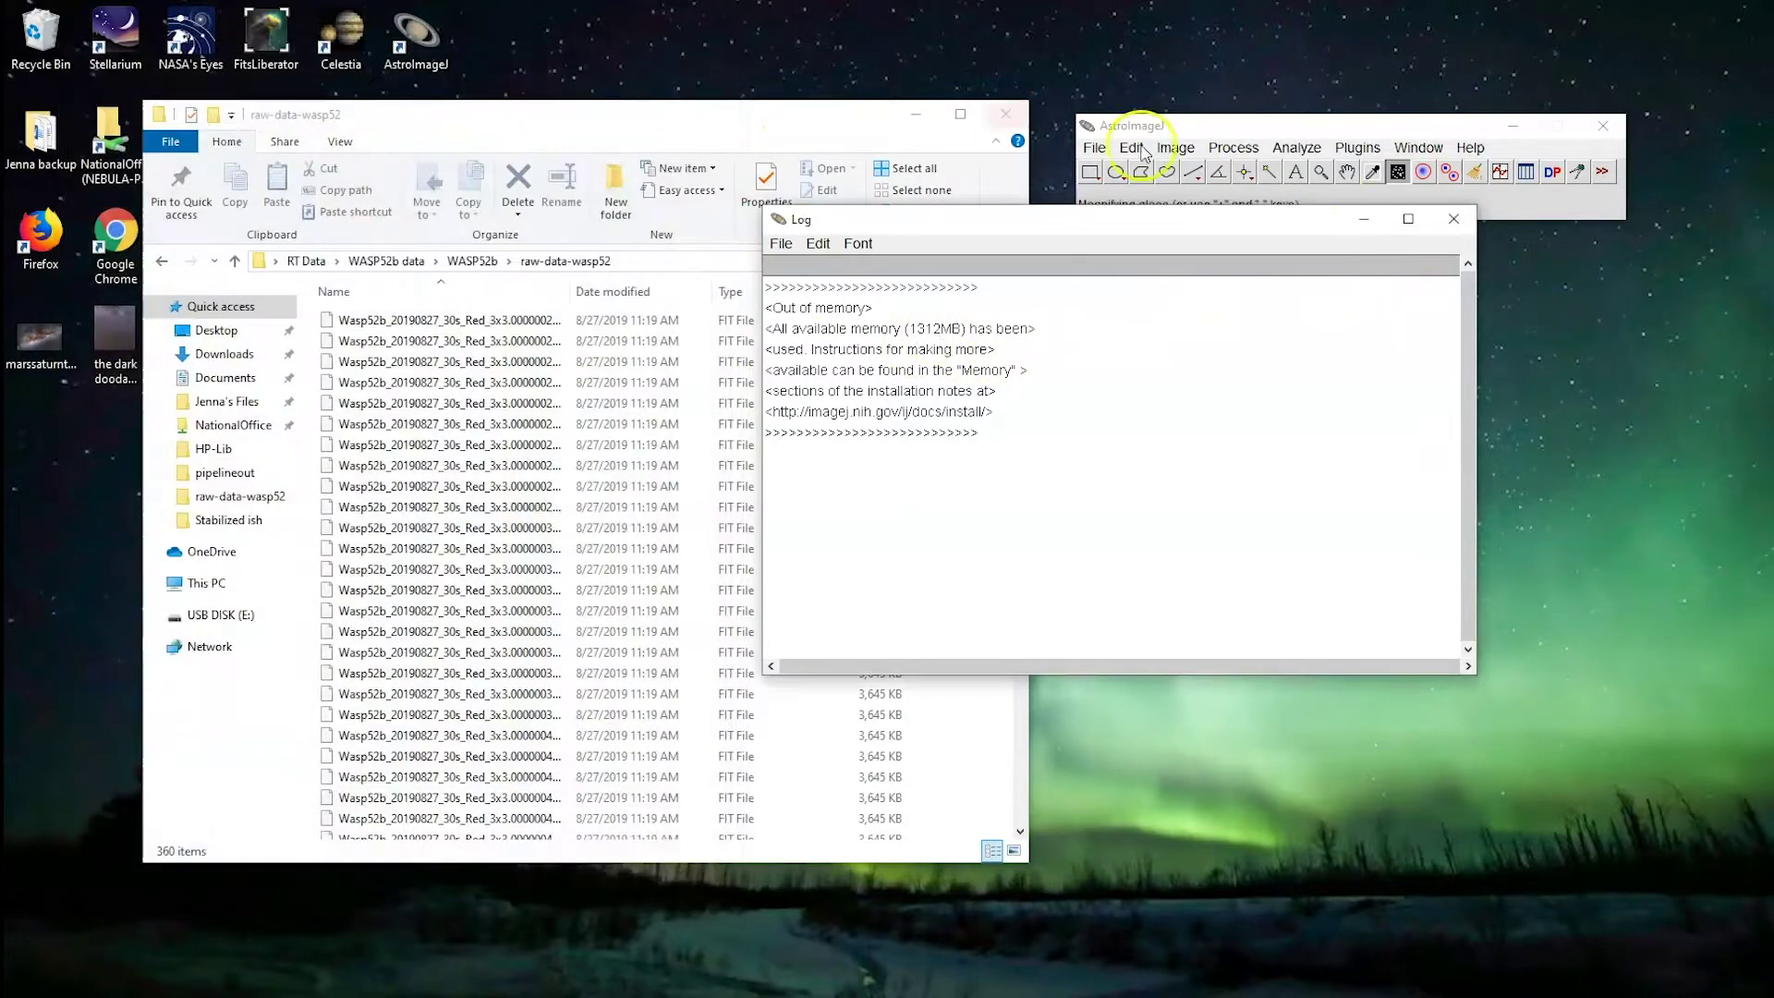
{"action": "left_click", "coordinate": [1454, 219]}
{"action": "left_click", "coordinate": [1131, 148]}
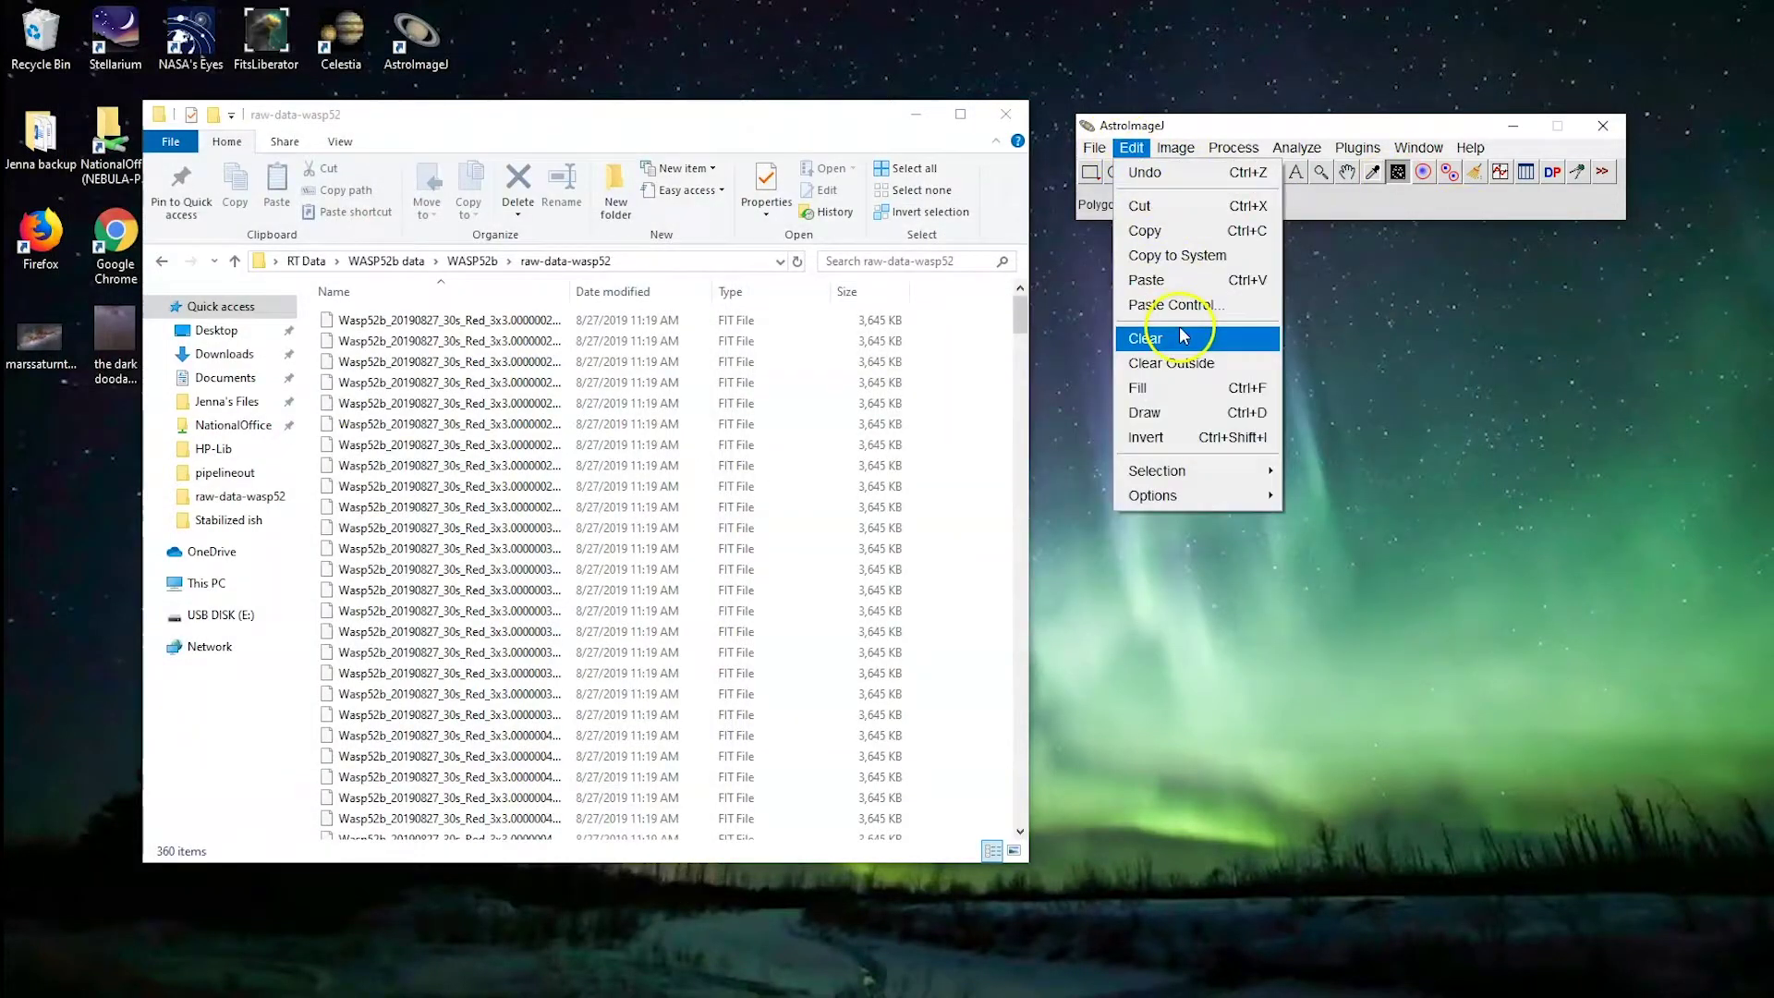
{"action": "mouse_move", "coordinate": [1200, 486]}
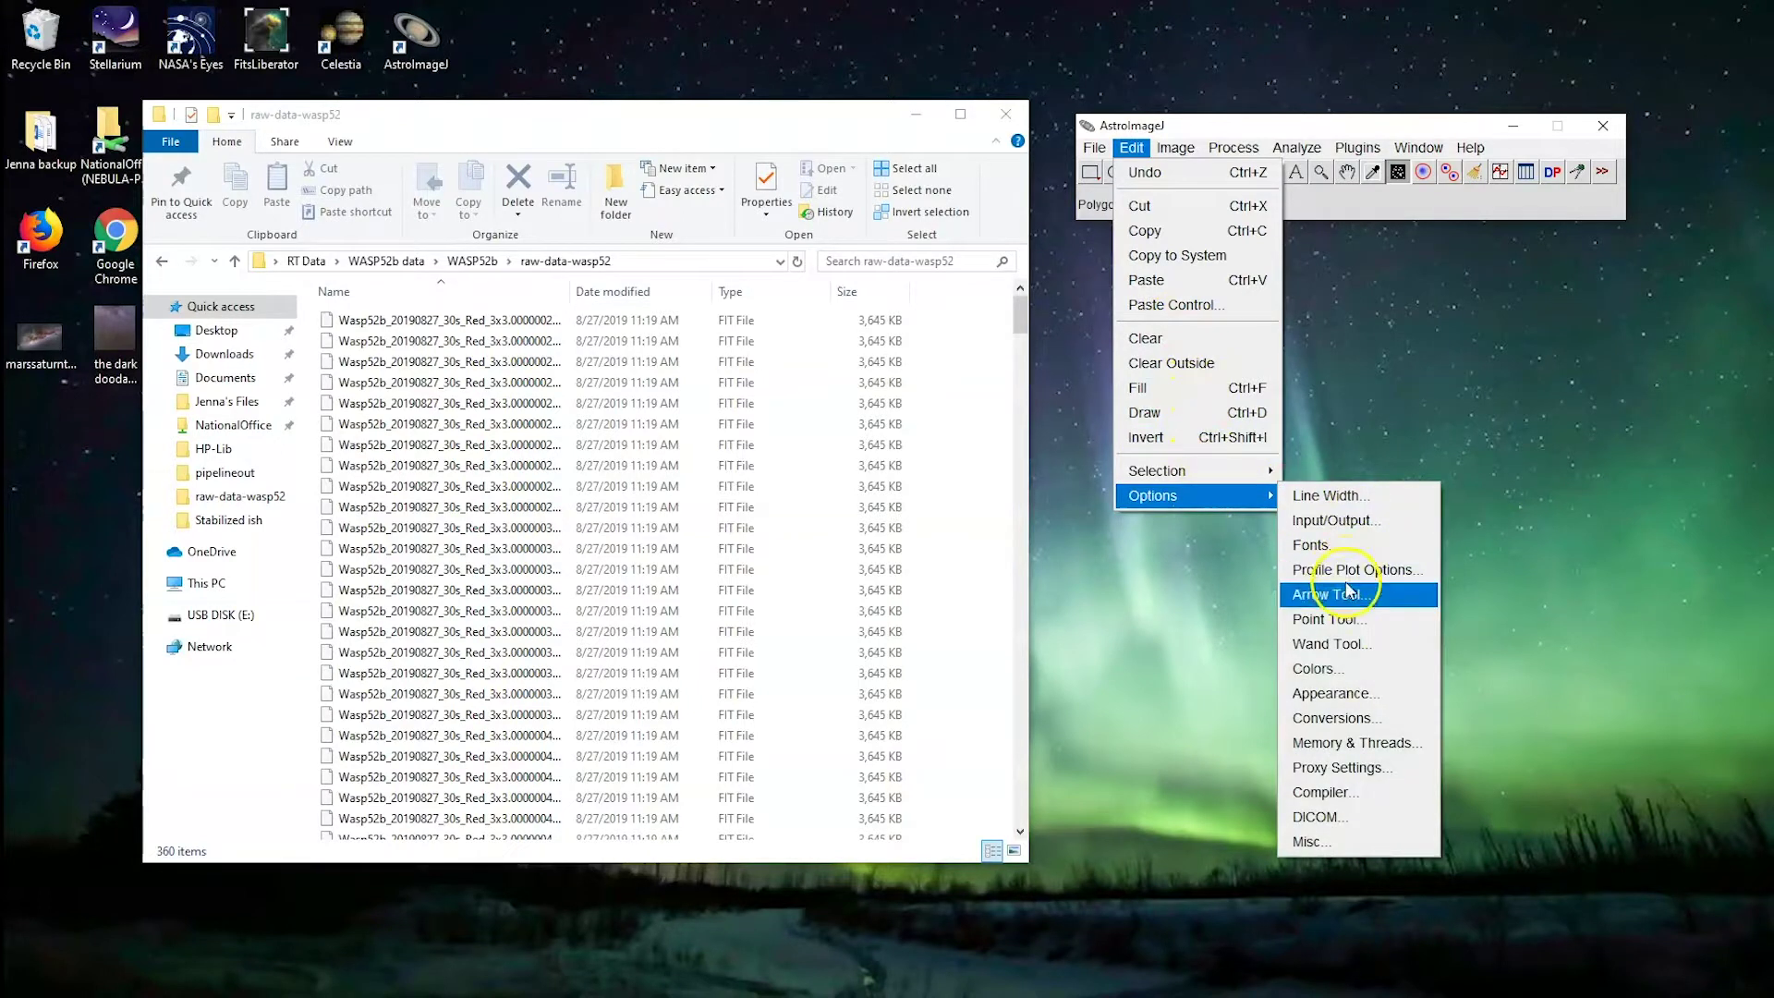
{"action": "left_click", "coordinate": [1354, 744]}
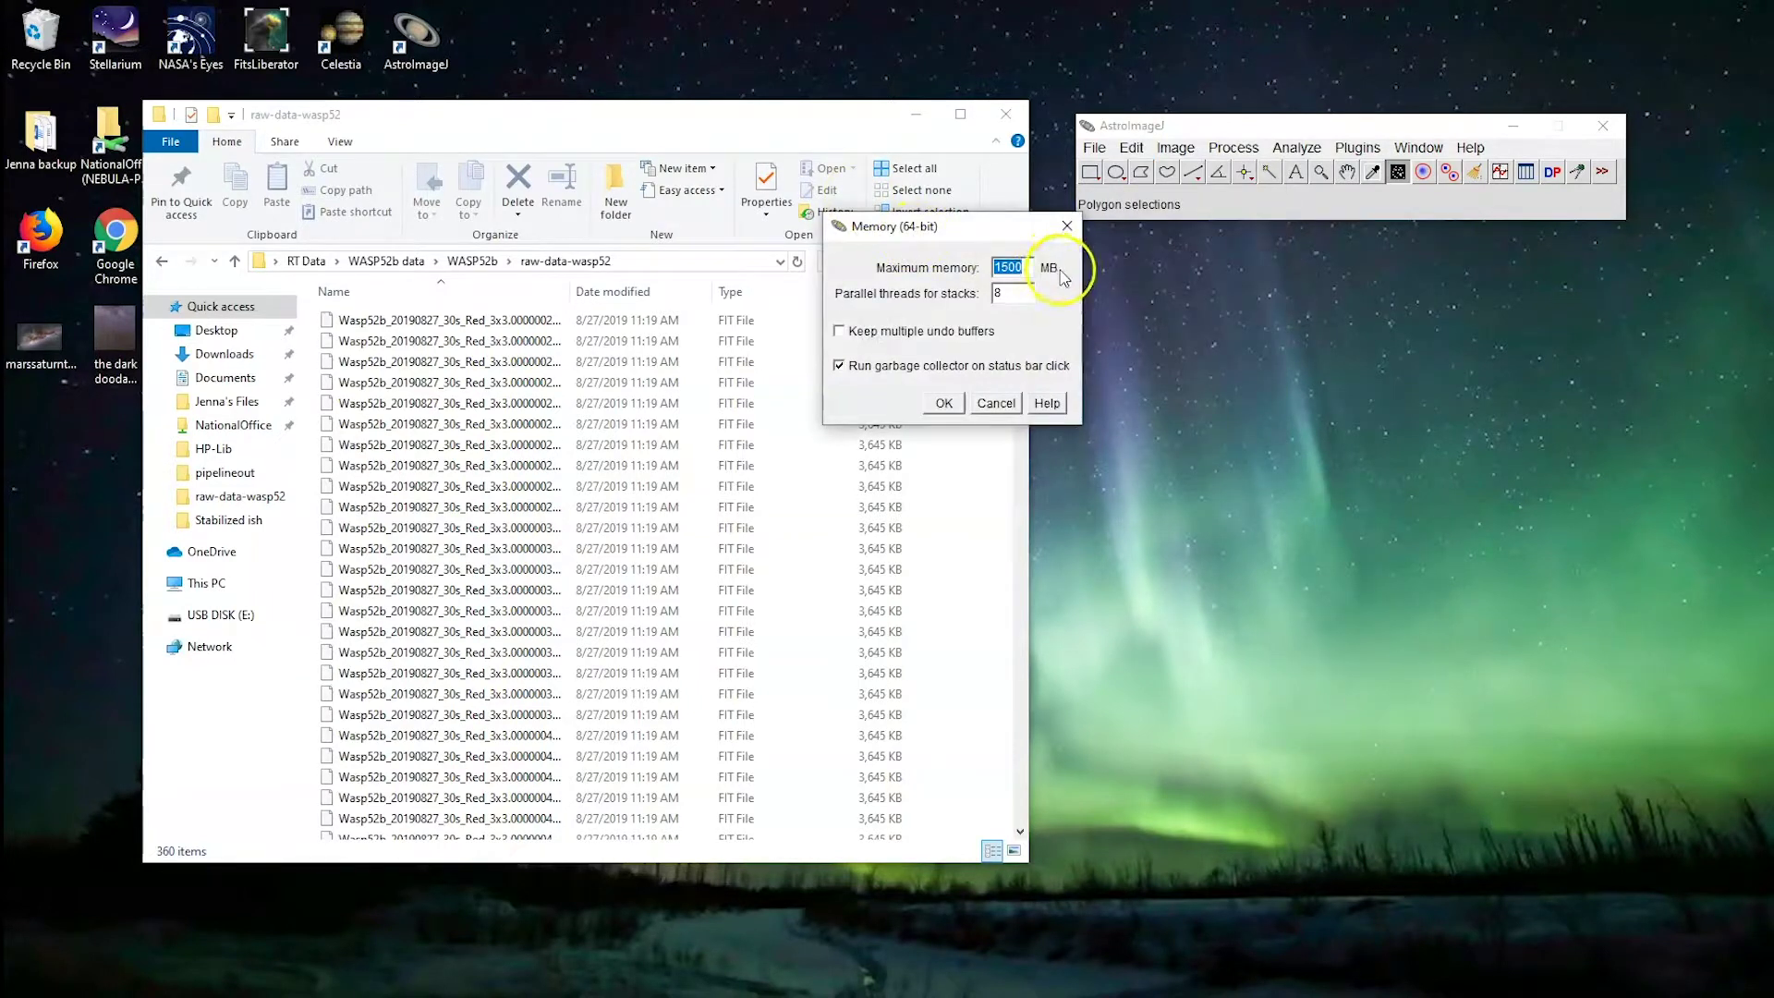
{"action": "type", "text": "2000"}
{"action": "left_click", "coordinate": [952, 403]}
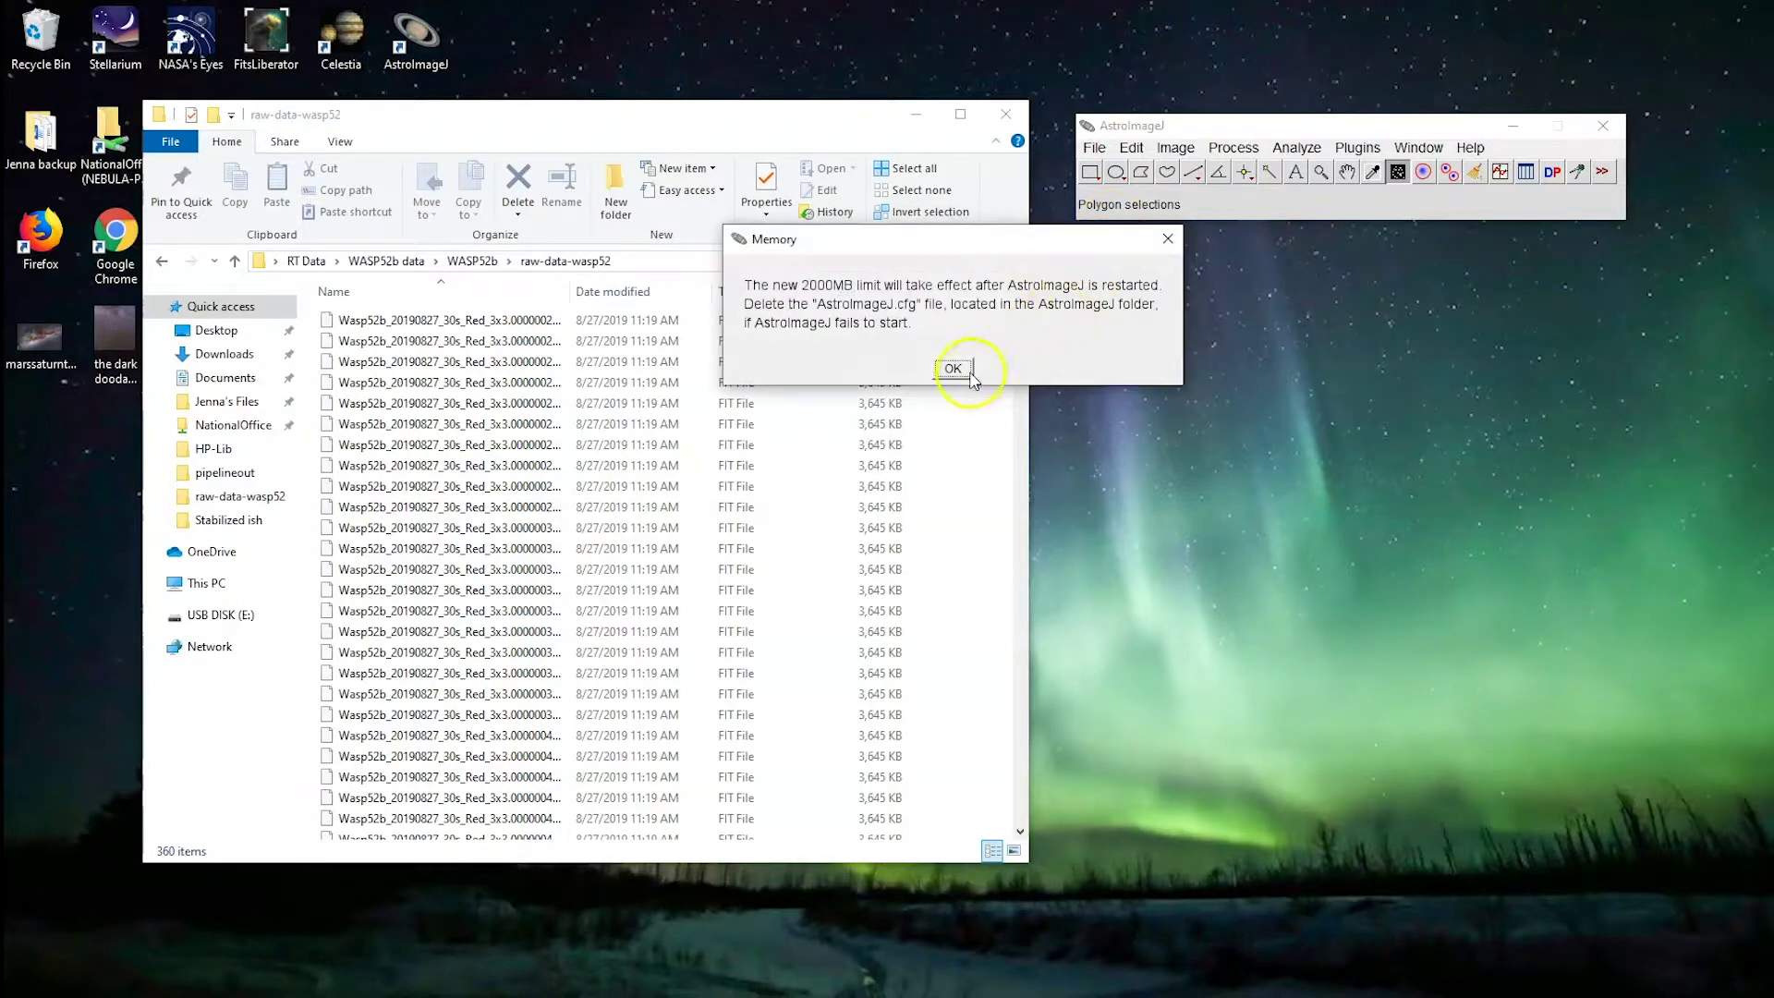
{"action": "left_click", "coordinate": [1069, 367]}
Step: Restart AstroImageJ and import all 360 raw-data-wasp52 FIT frames as a 1.2GB stack
{"action": "left_click", "coordinate": [1603, 126]}
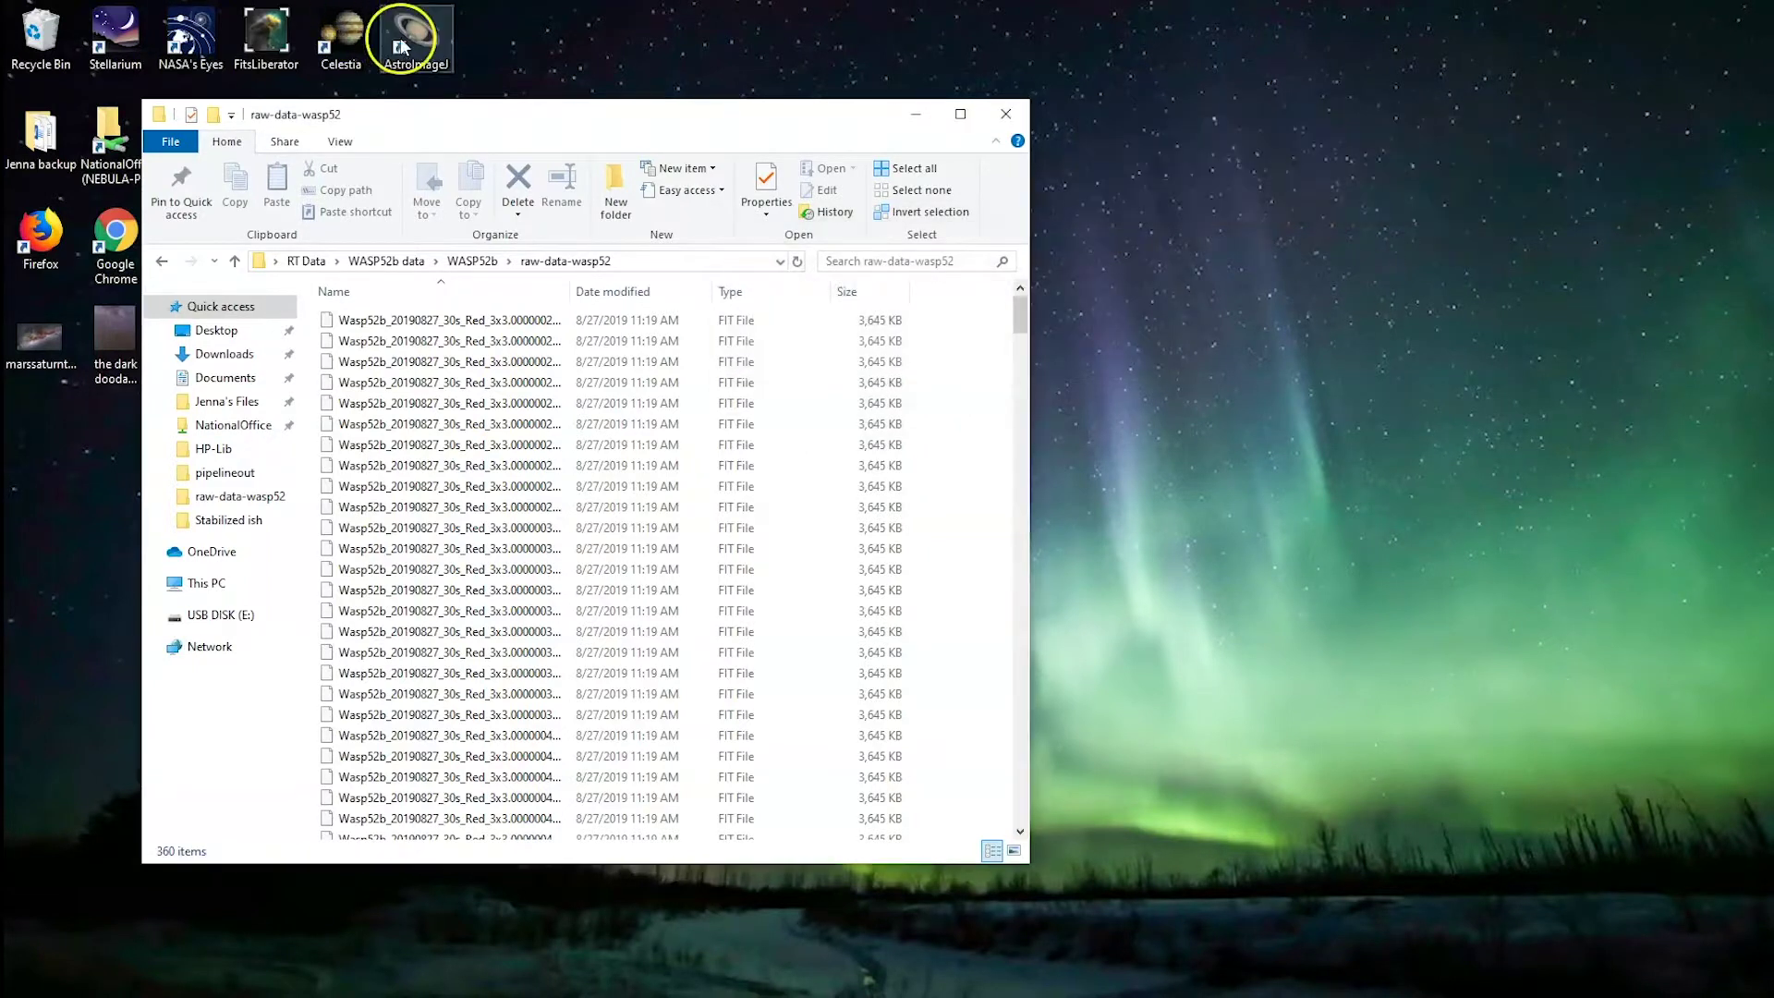
{"action": "double_click", "coordinate": [434, 46]}
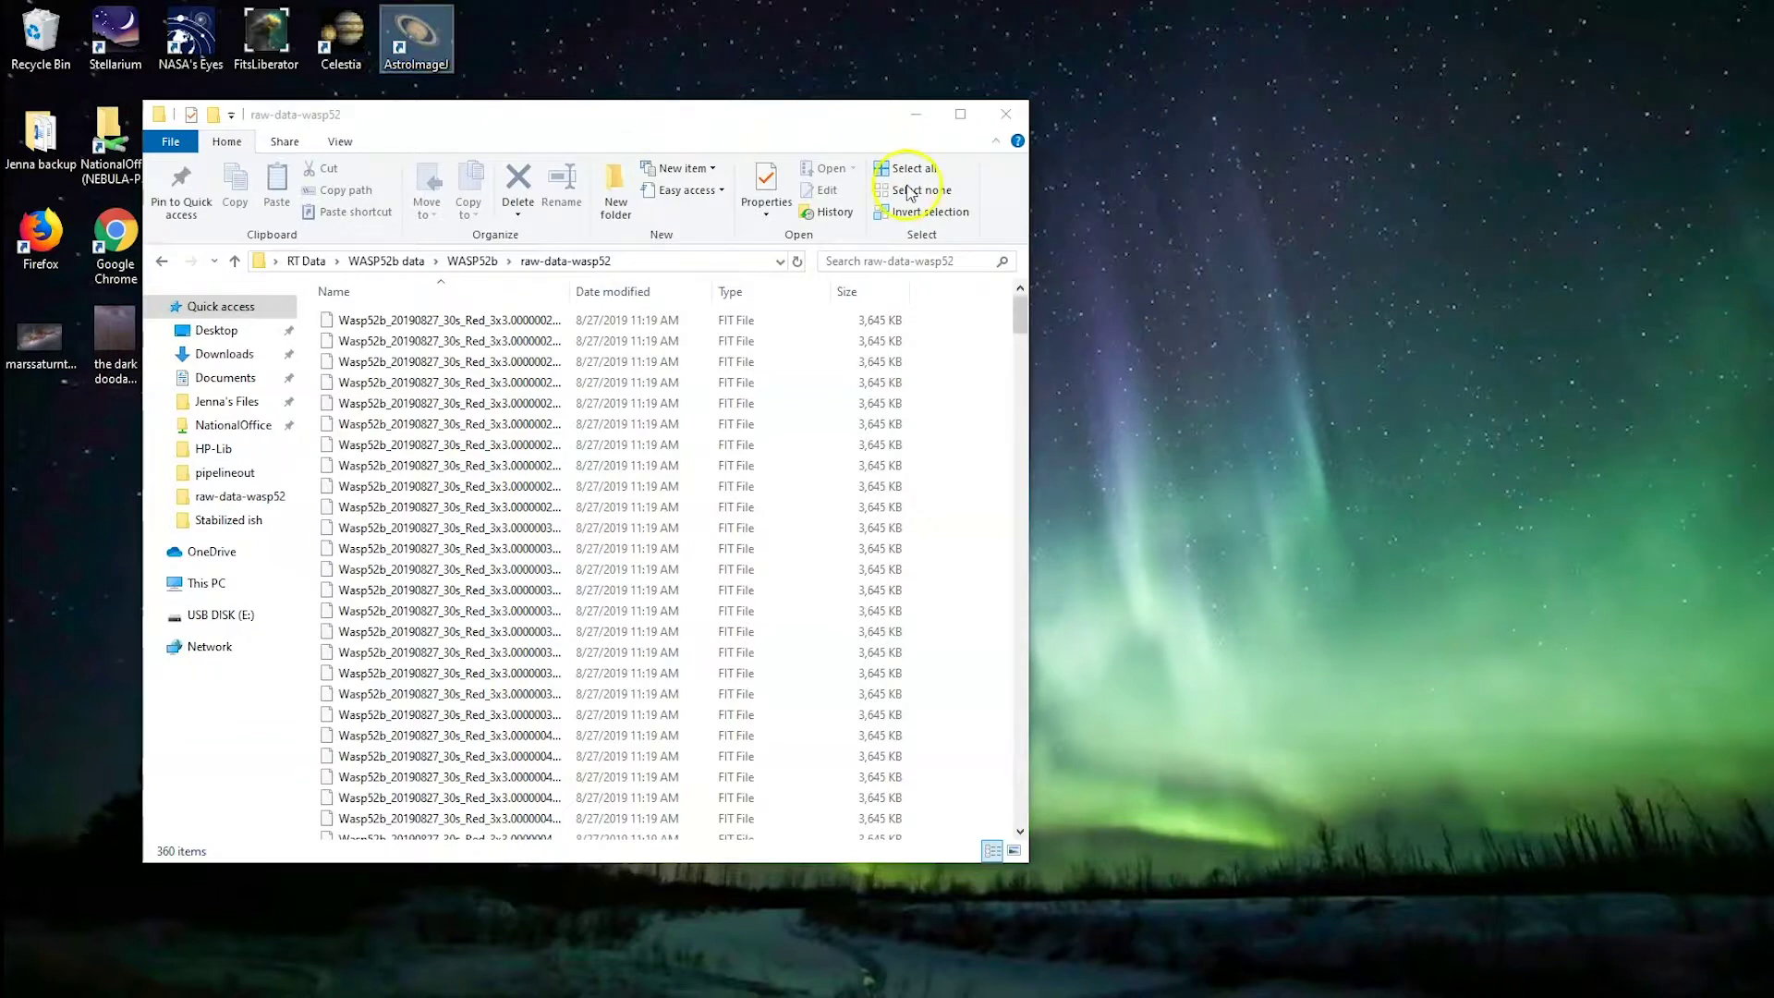
{"action": "left_click", "coordinate": [1094, 147]}
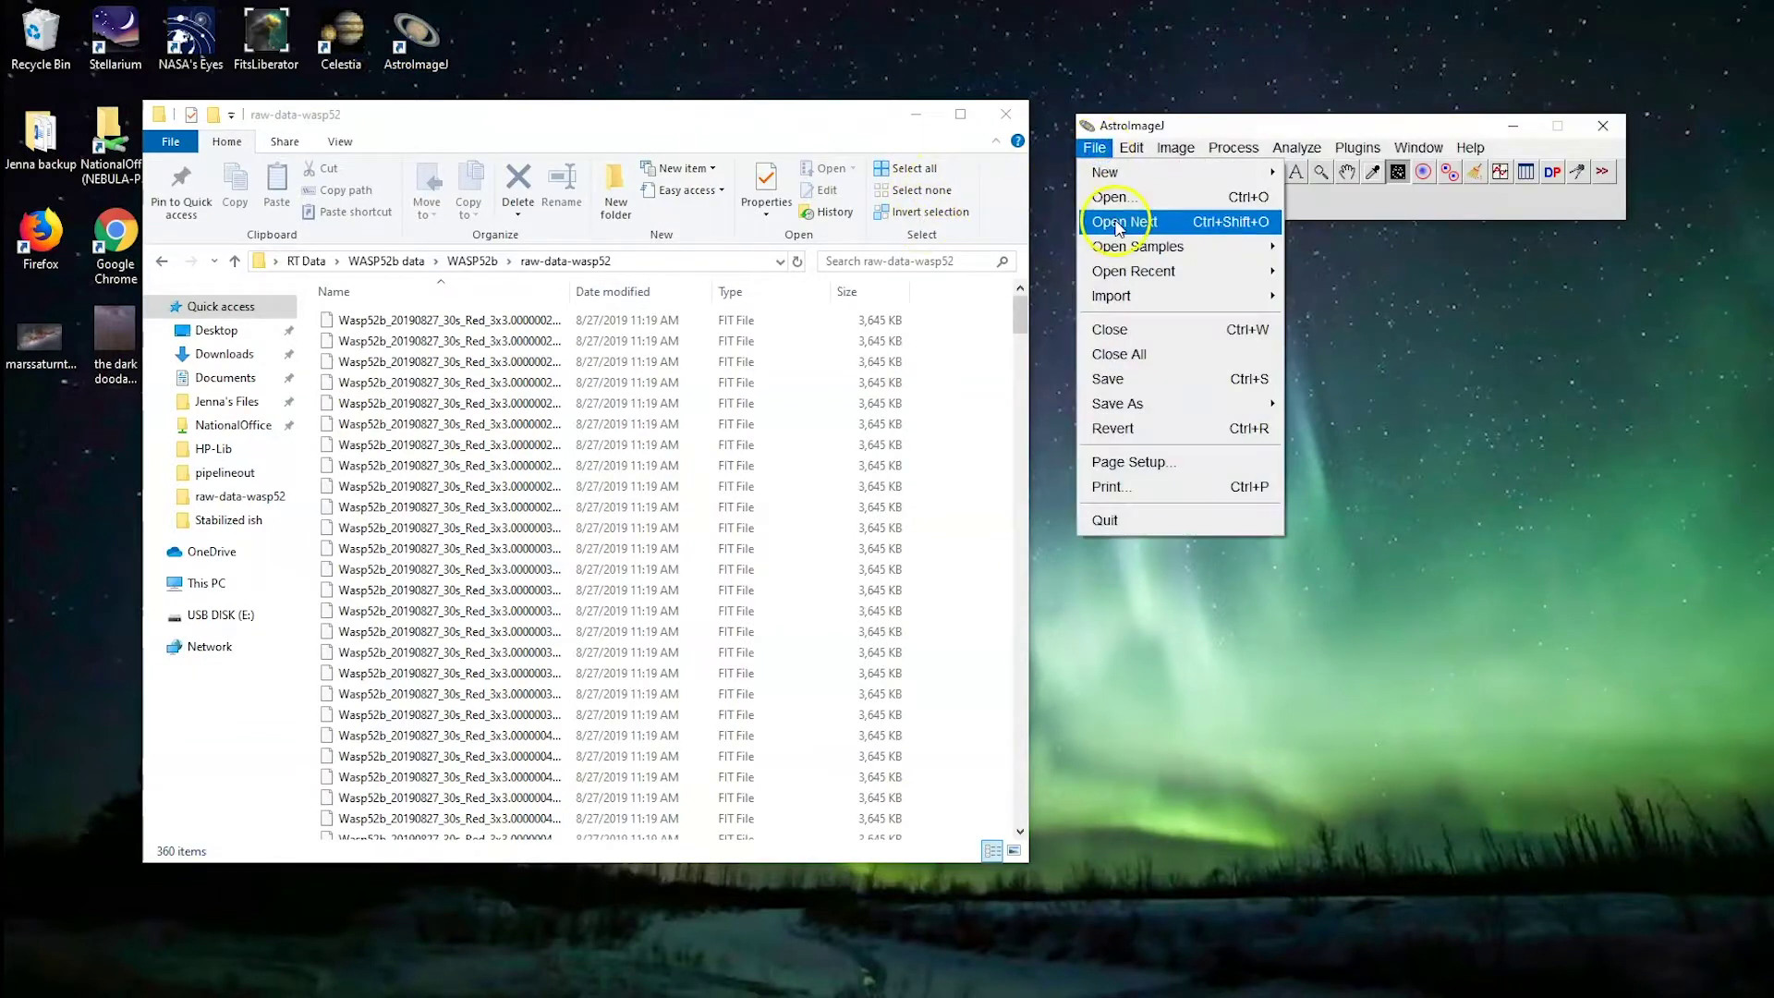
{"action": "mouse_move", "coordinate": [1168, 301]}
{"action": "left_click", "coordinate": [1368, 297]}
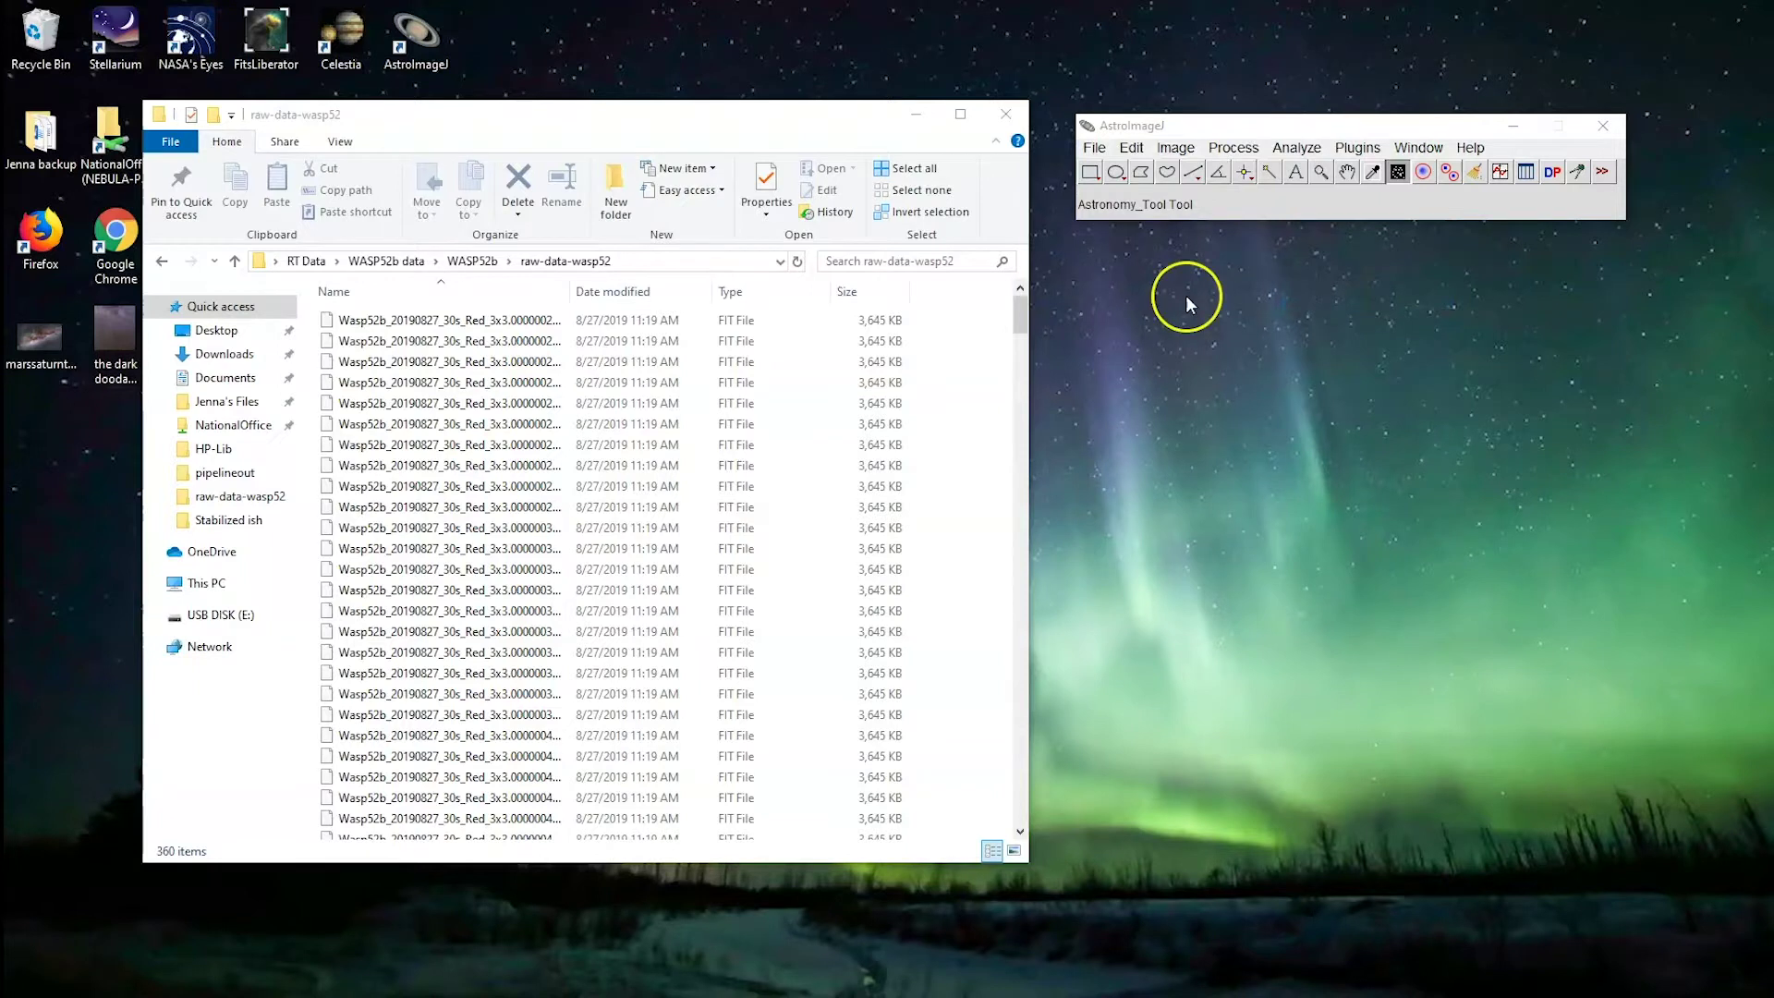
{"action": "left_click", "coordinate": [361, 125]}
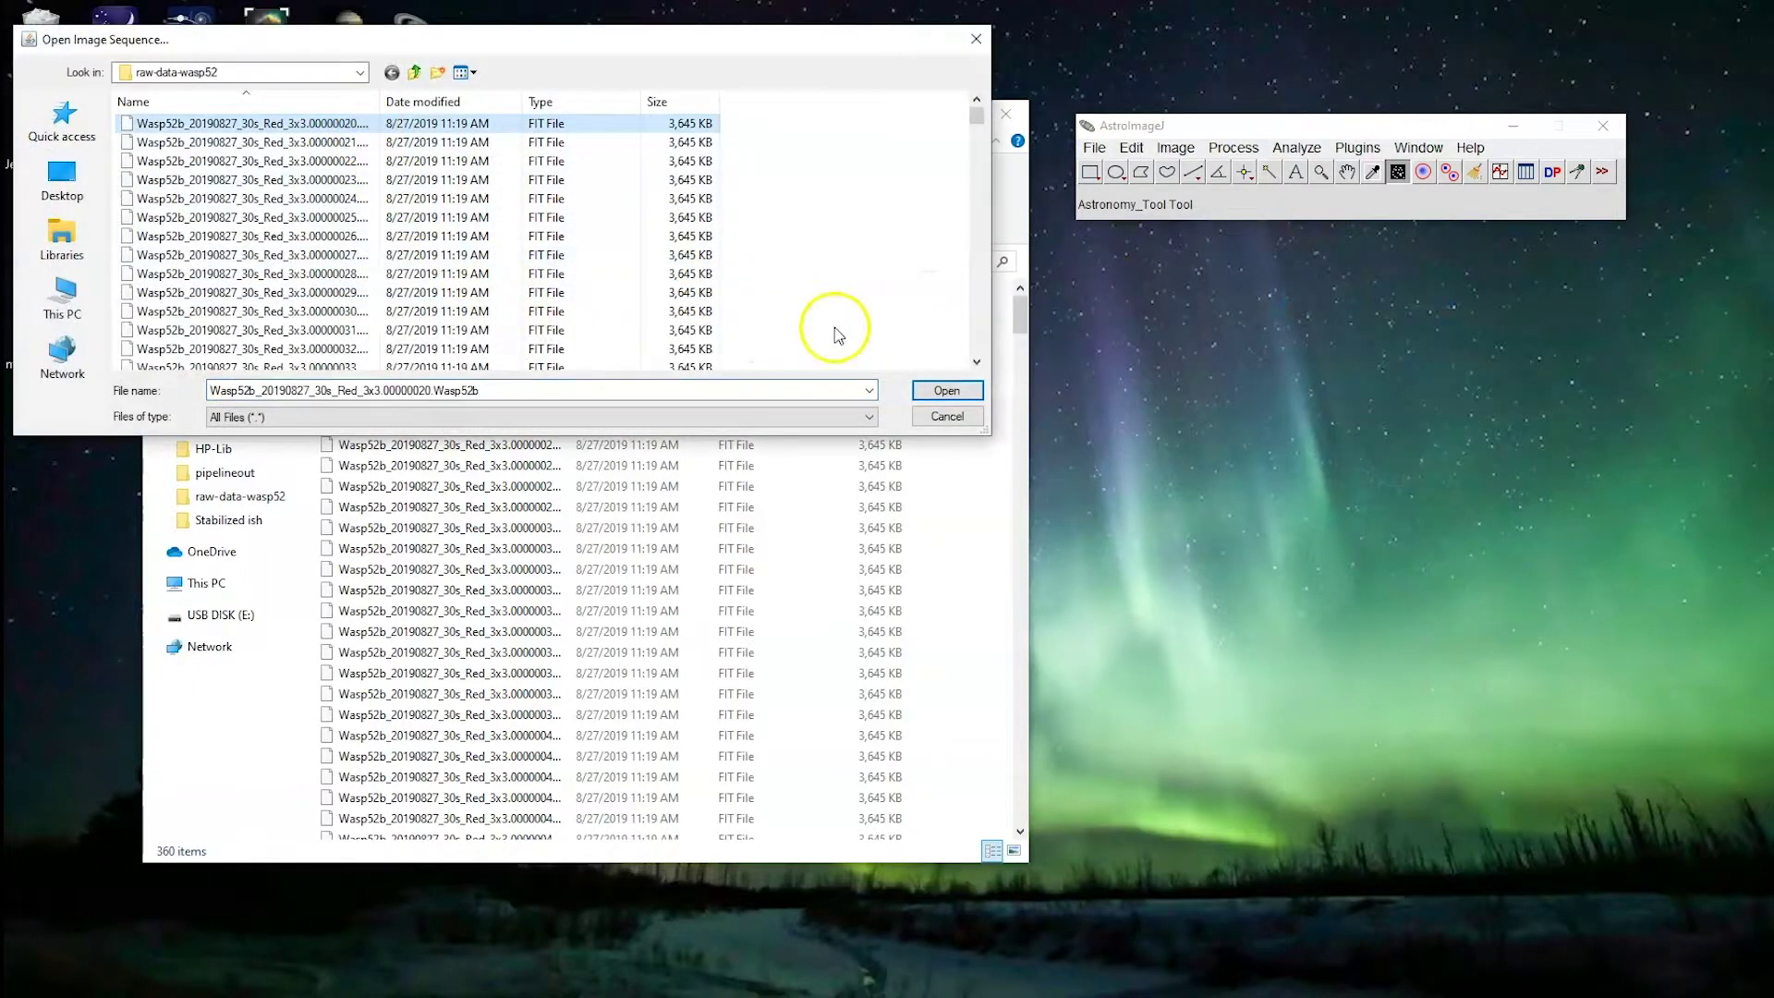
{"action": "left_click", "coordinate": [945, 391]}
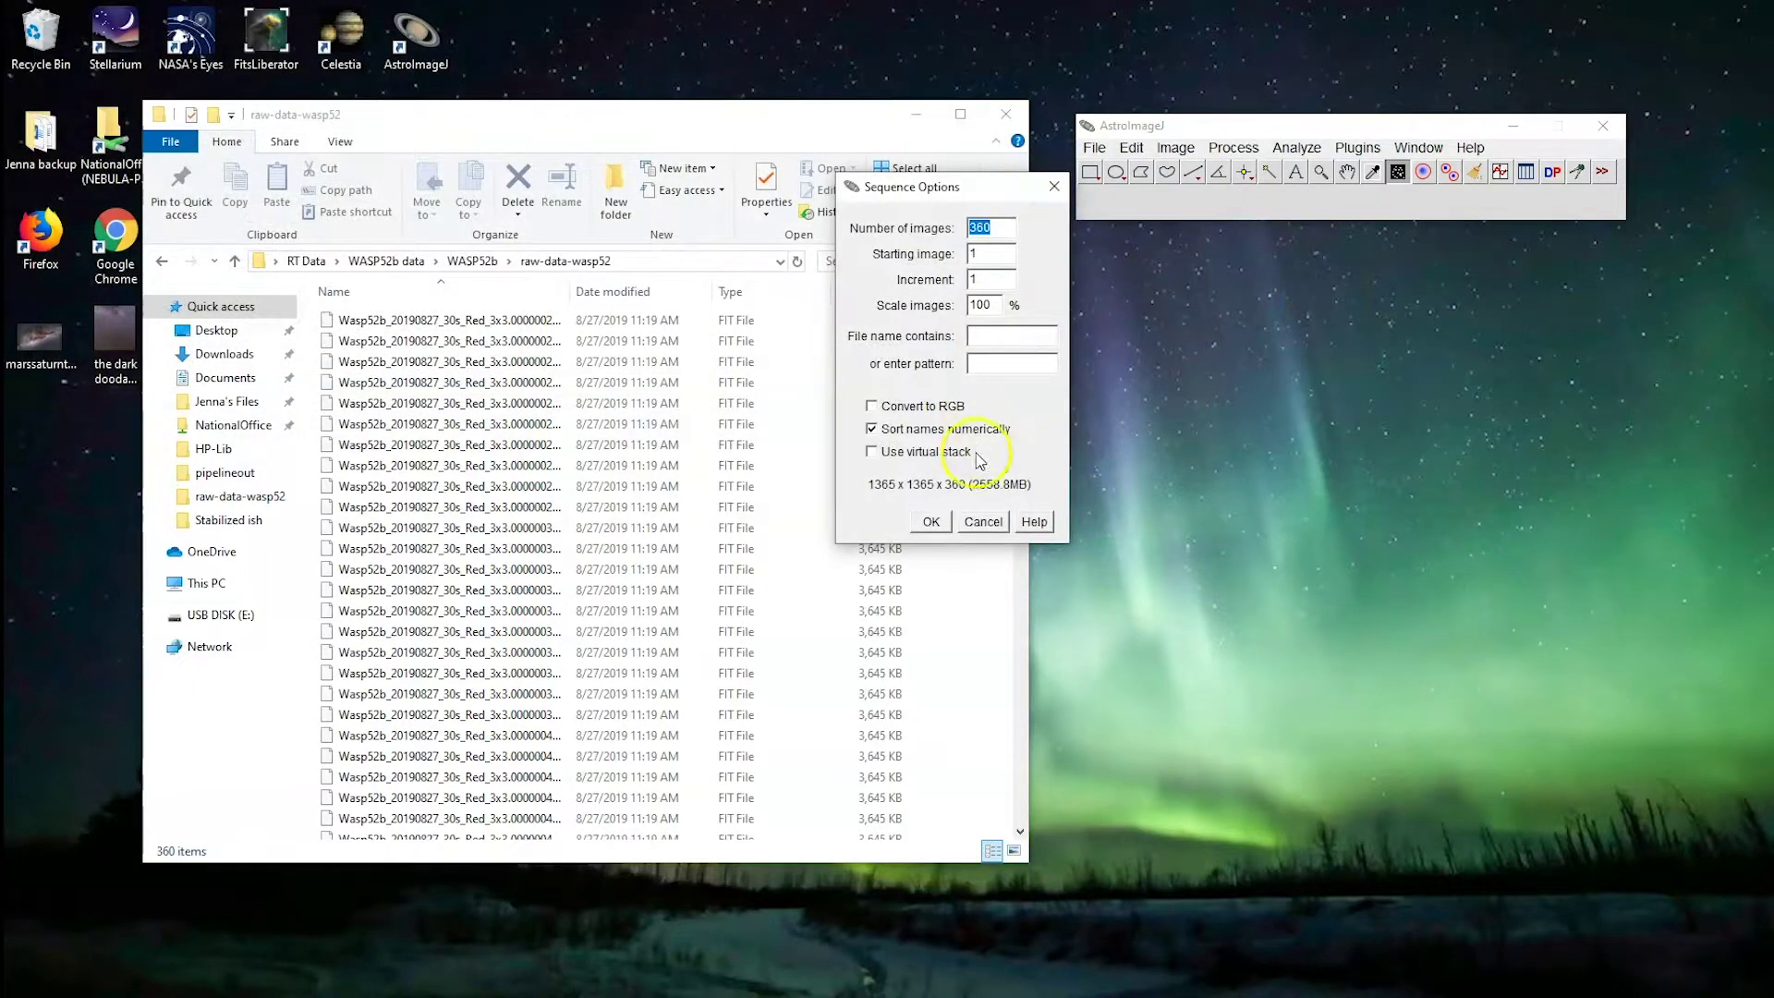
{"action": "left_click", "coordinate": [934, 519]}
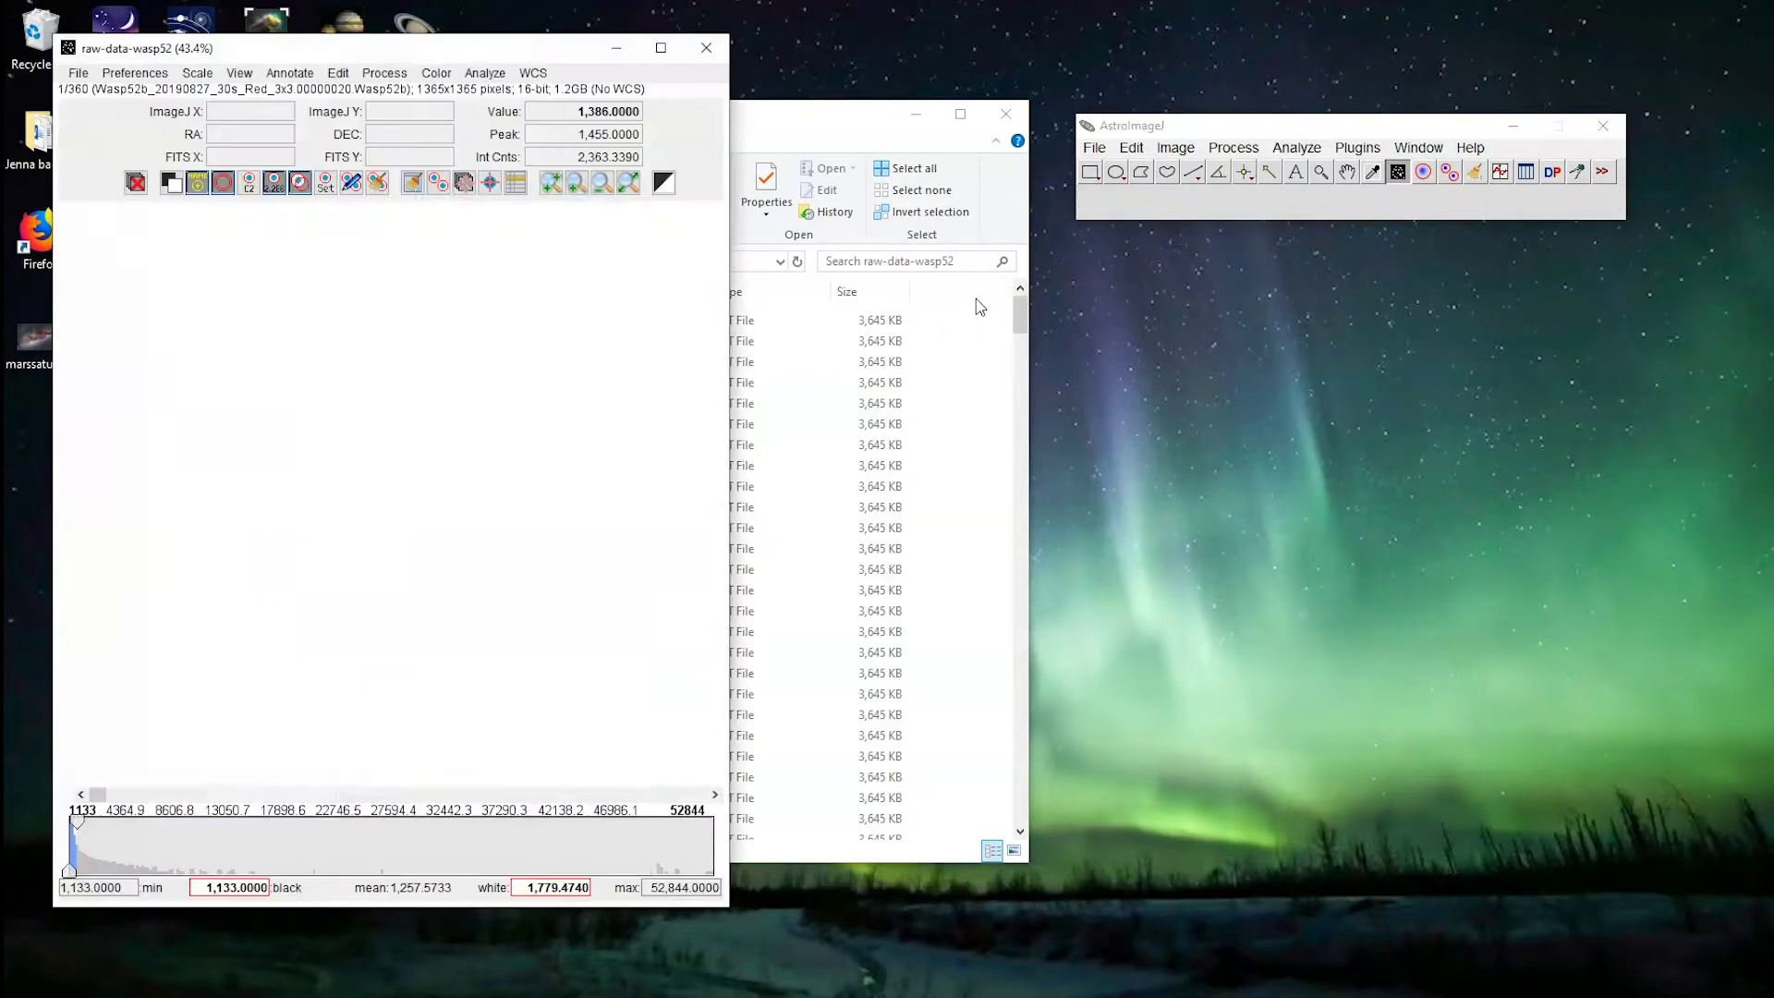
Step: Minimize File Explorer and move the 360-slice stack window toward the screen centre
{"action": "left_click", "coordinate": [914, 114]}
{"action": "left_click_drag", "start_coordinate": [574, 53], "coordinate": [898, 79]}
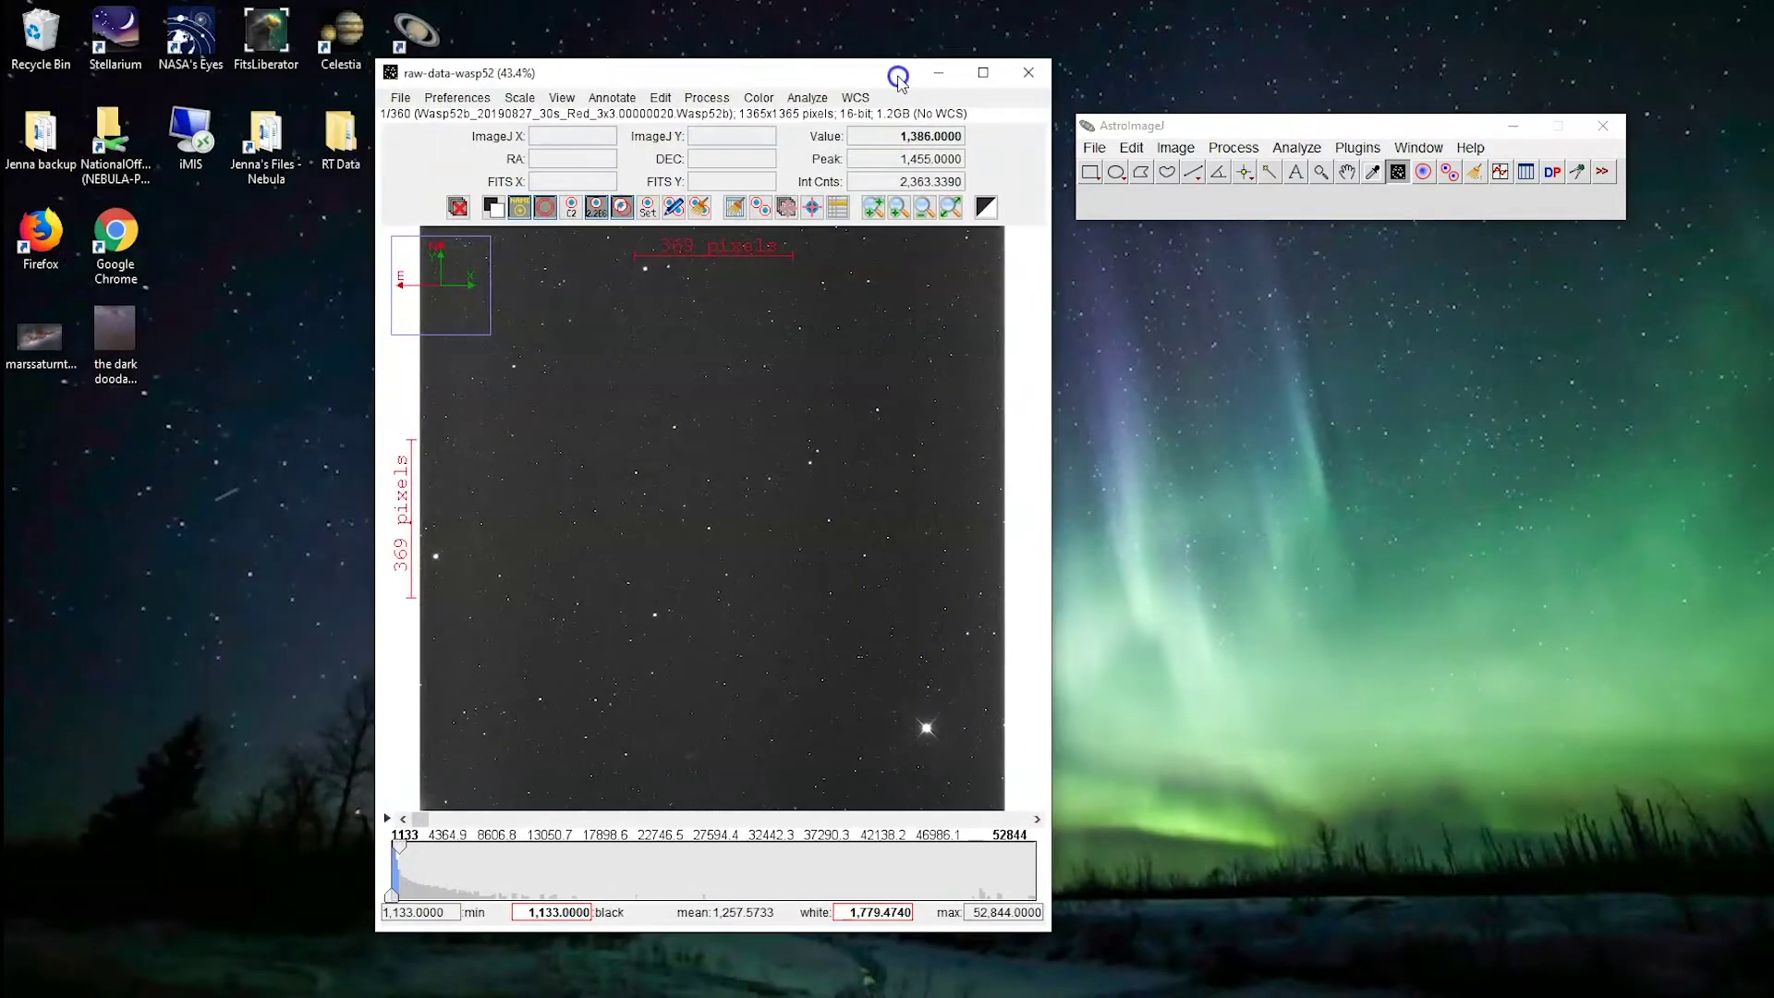